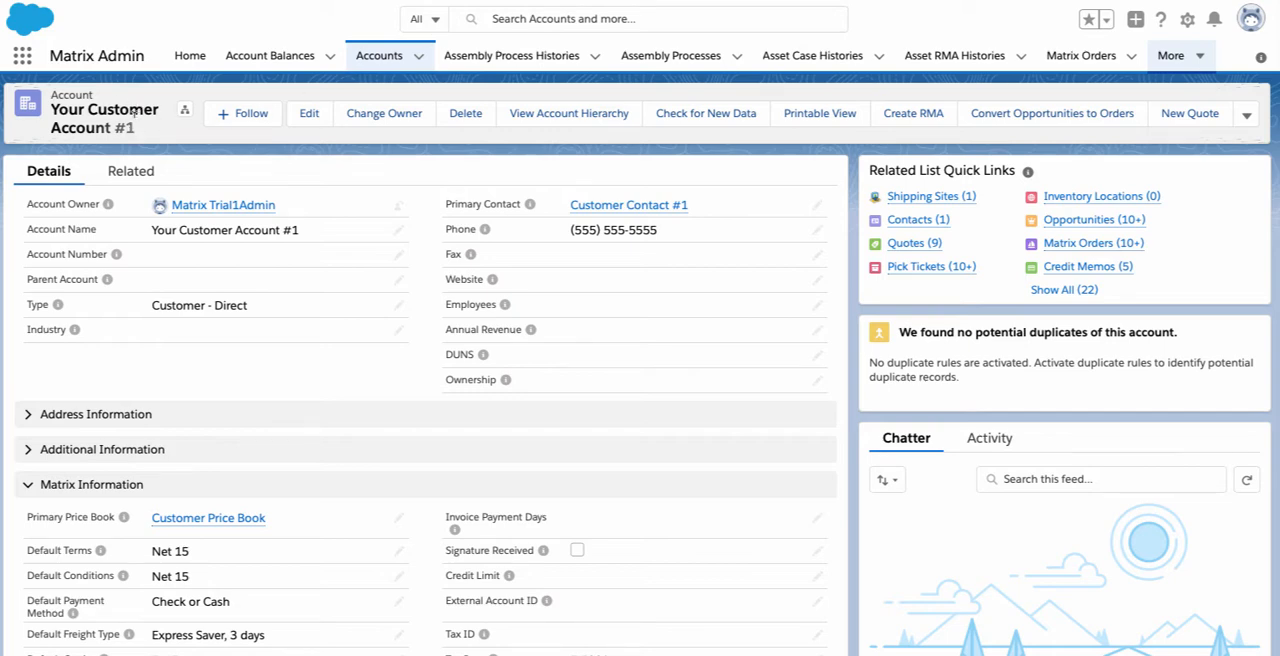
# Start a new Matrix order from the record of Your Customer Account #1
pyautogui.scroll(-1, 134, 118)
pyautogui.scroll(-5, 134, 118)
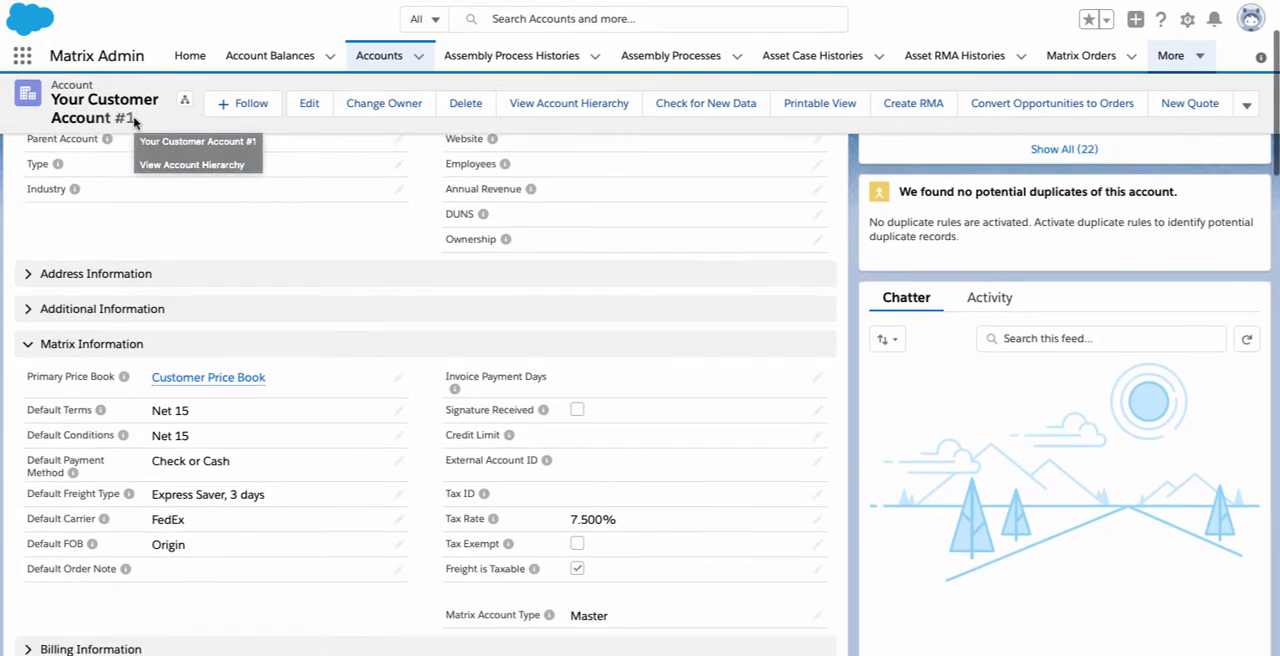
pyautogui.scroll(-2, 134, 118)
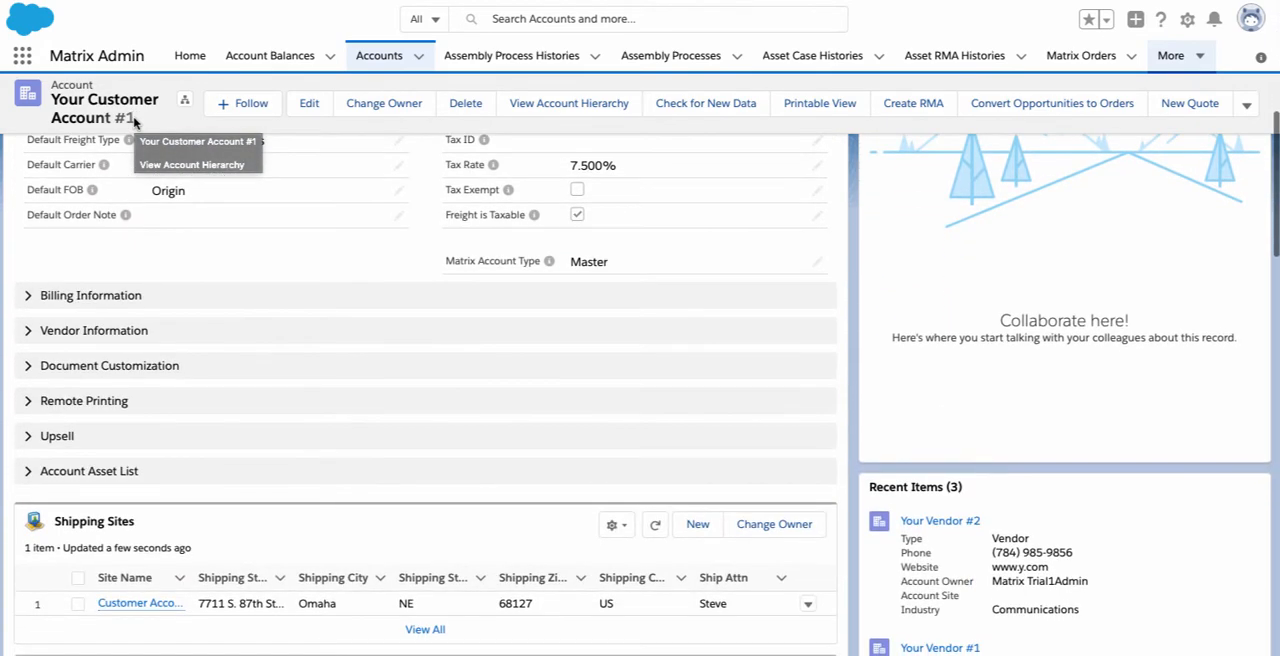
pyautogui.scroll(-3, 134, 118)
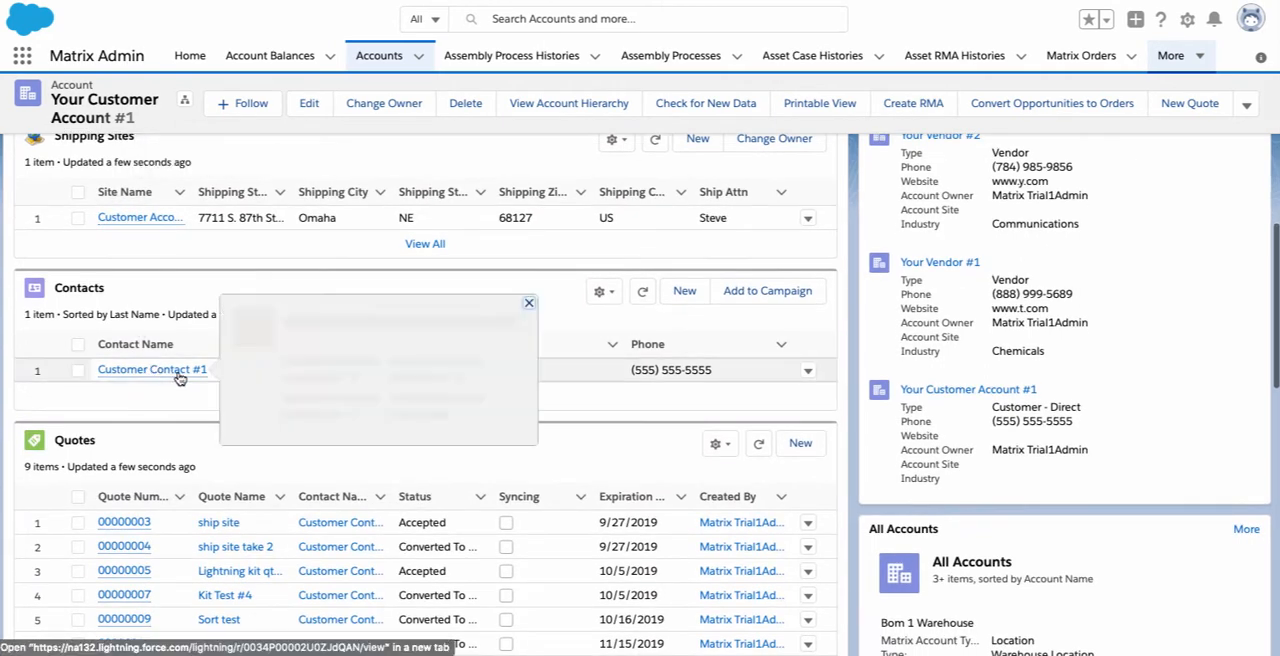
pyautogui.scroll(-1, 178, 378)
pyautogui.scroll(-1, 178, 378)
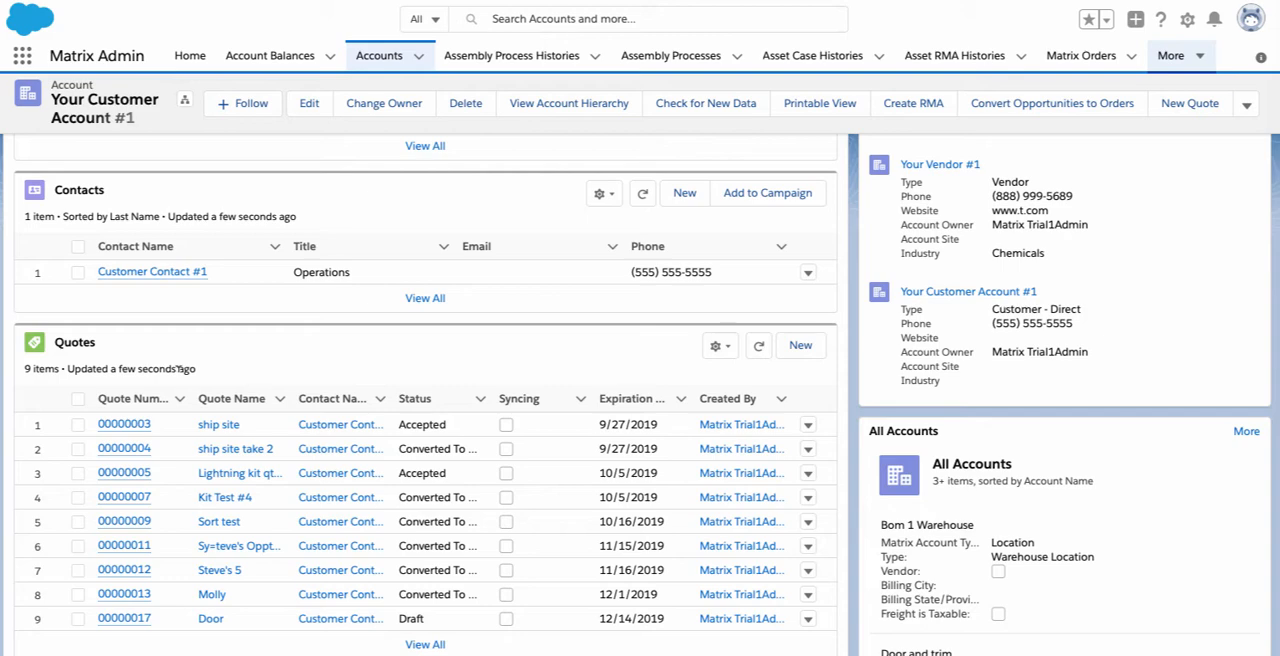
pyautogui.scroll(-5, 180, 368)
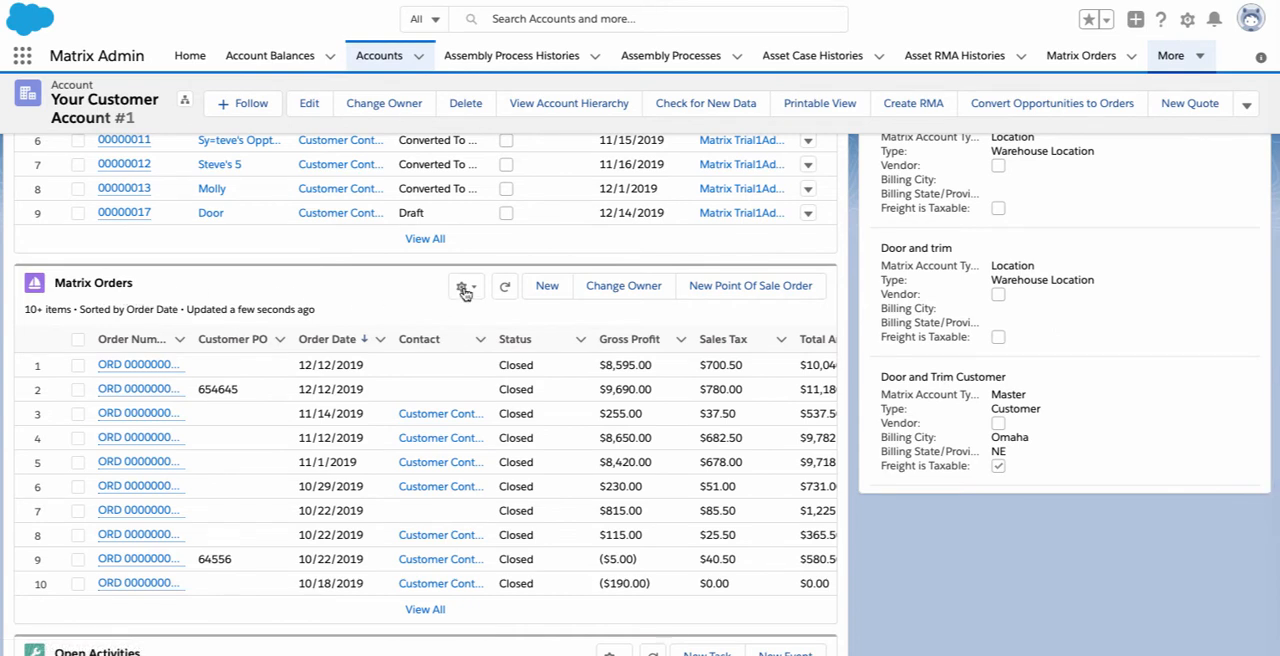
pyautogui.click(546, 288)
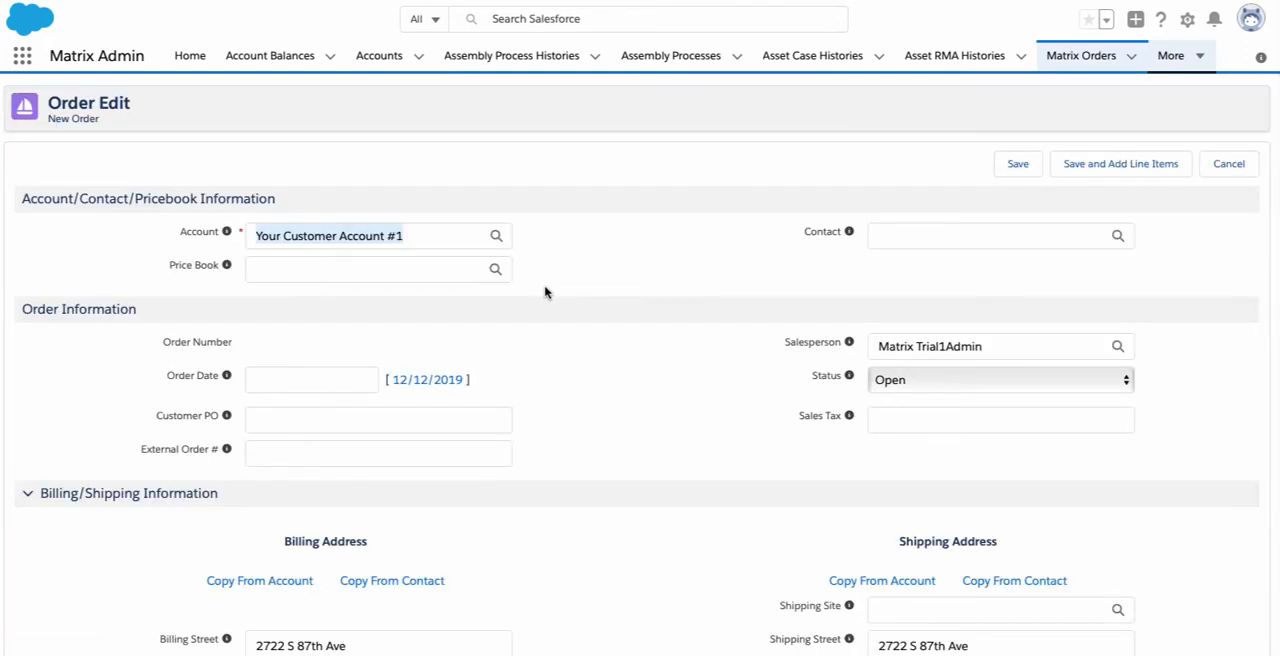
# Set the order date to 12/12/2019 and enter the customer PO number
pyautogui.click(427, 381)
pyautogui.click(428, 414)
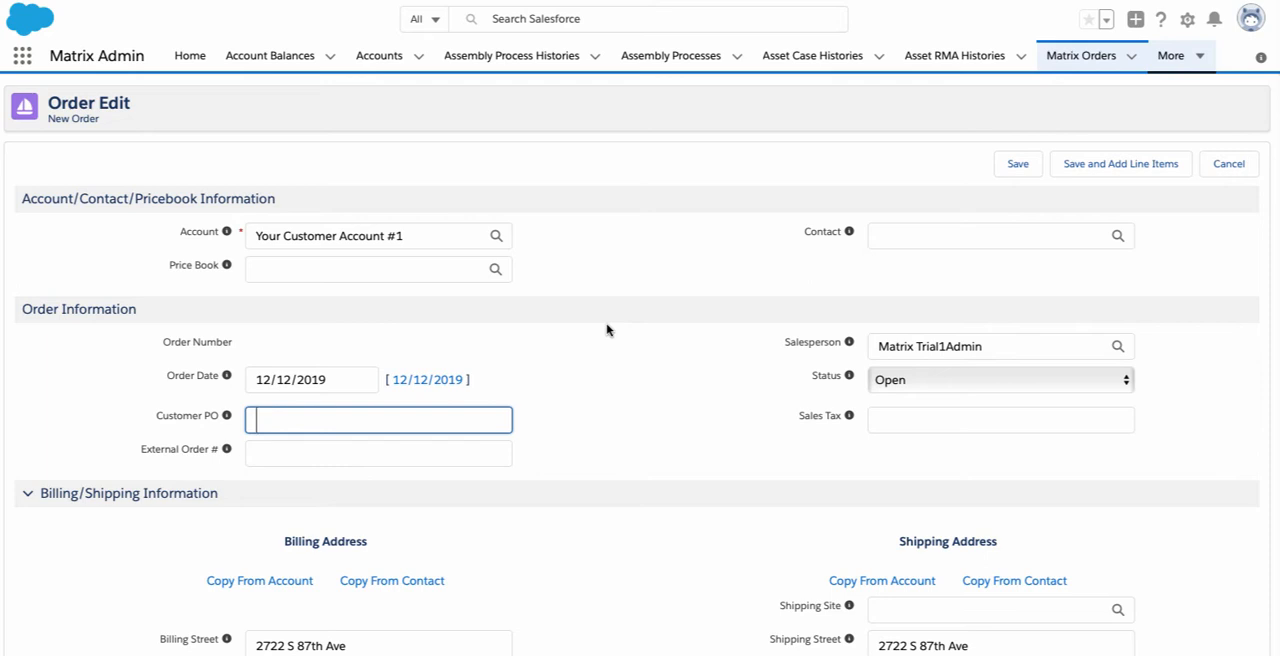
pyautogui.write('7657')
pyautogui.scroll(-3, 434, 294)
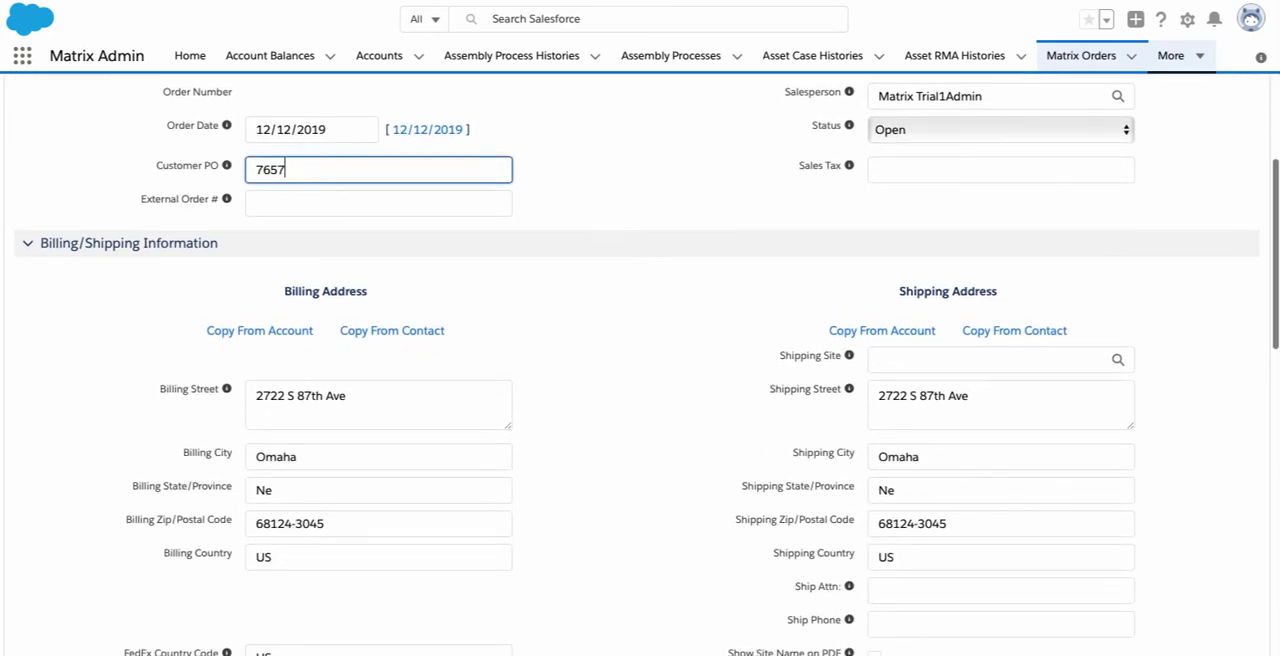
pyautogui.click(339, 200)
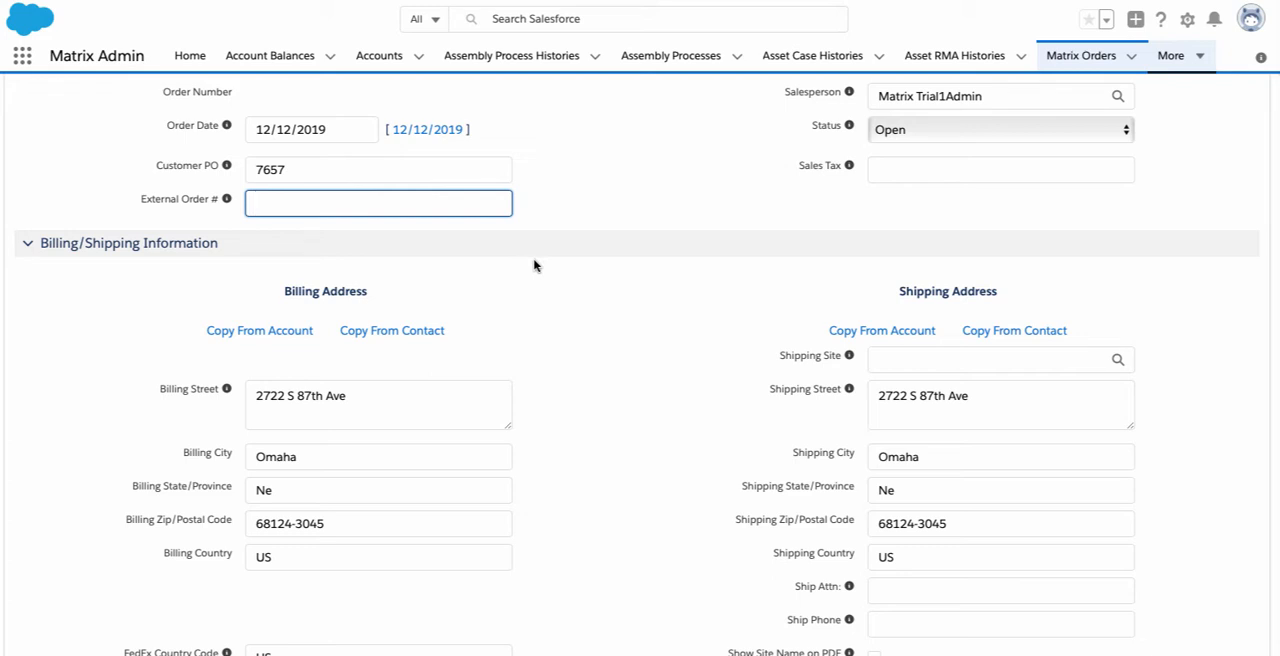
pyautogui.scroll(-2, 534, 265)
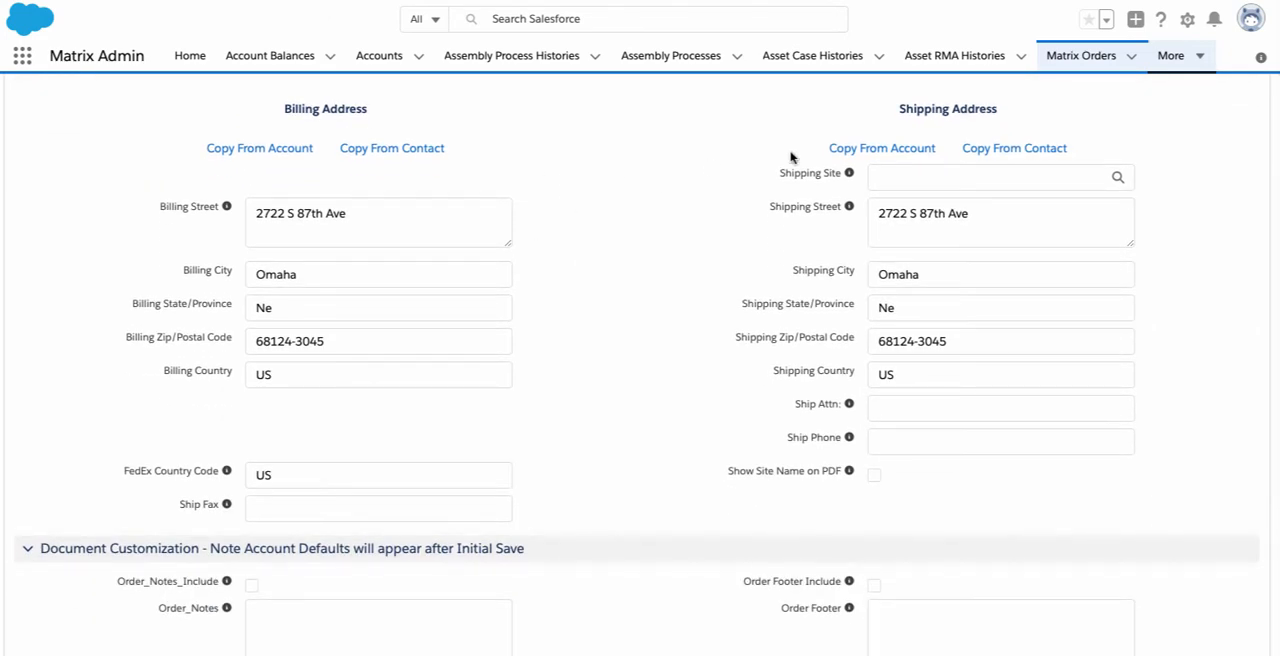
pyautogui.click(939, 186)
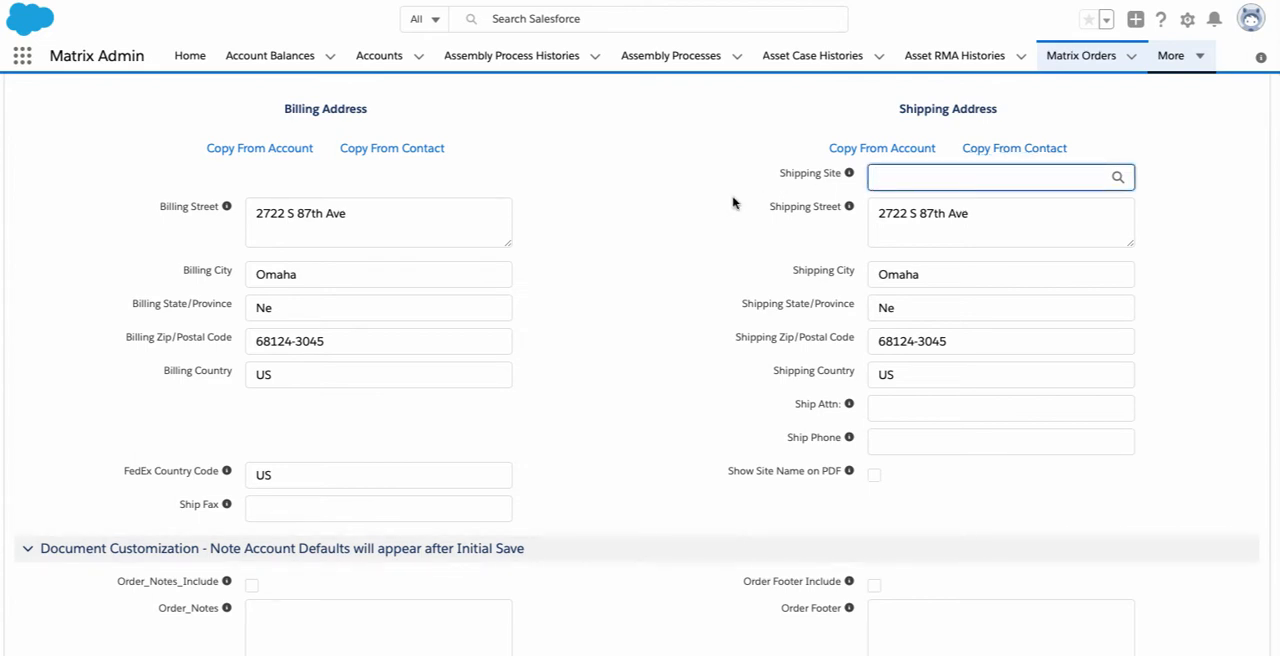
# Enter "Thank you" as the order notes and set the estimated ship date to 12/11/2019
pyautogui.scroll(-4, 733, 203)
pyautogui.scroll(-1, 733, 203)
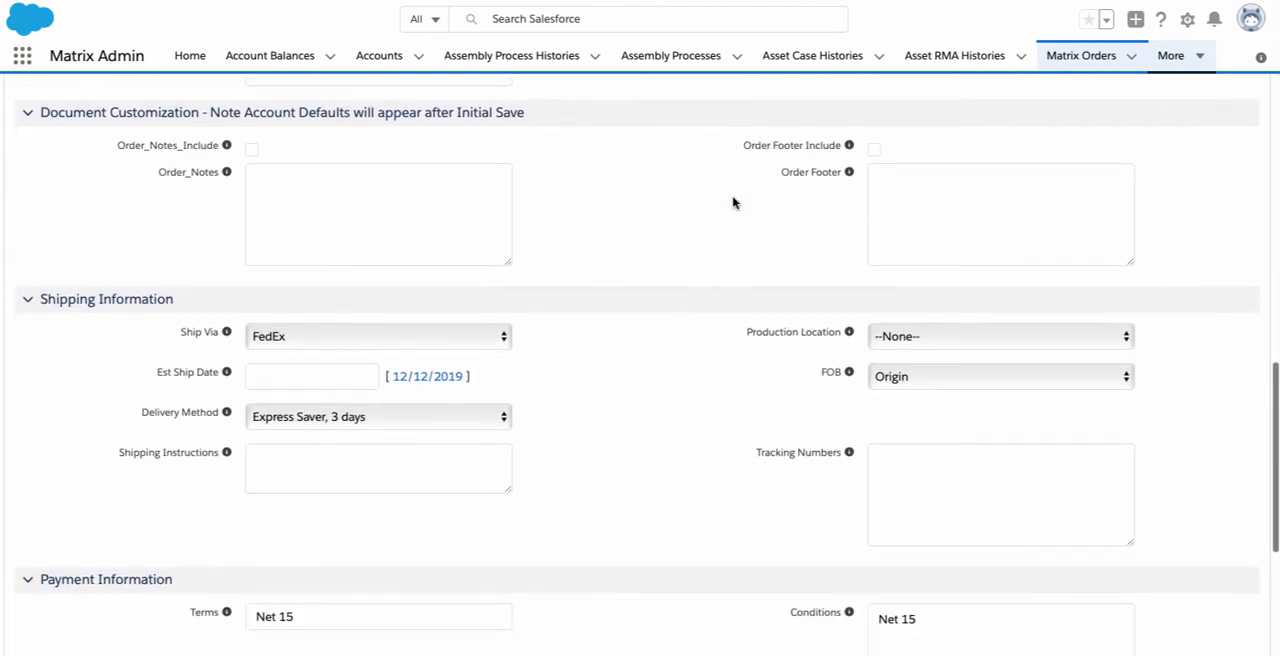
pyautogui.click(407, 192)
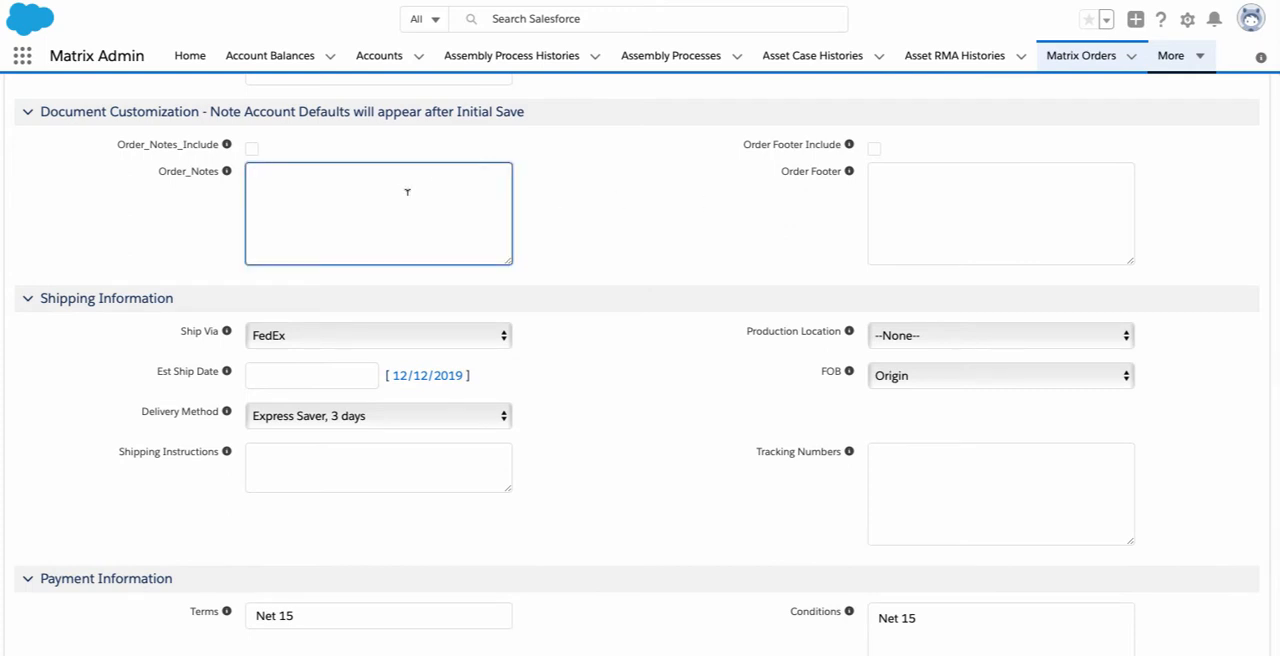
pyautogui.write('Thank you')
pyautogui.click(342, 375)
pyautogui.click(342, 466)
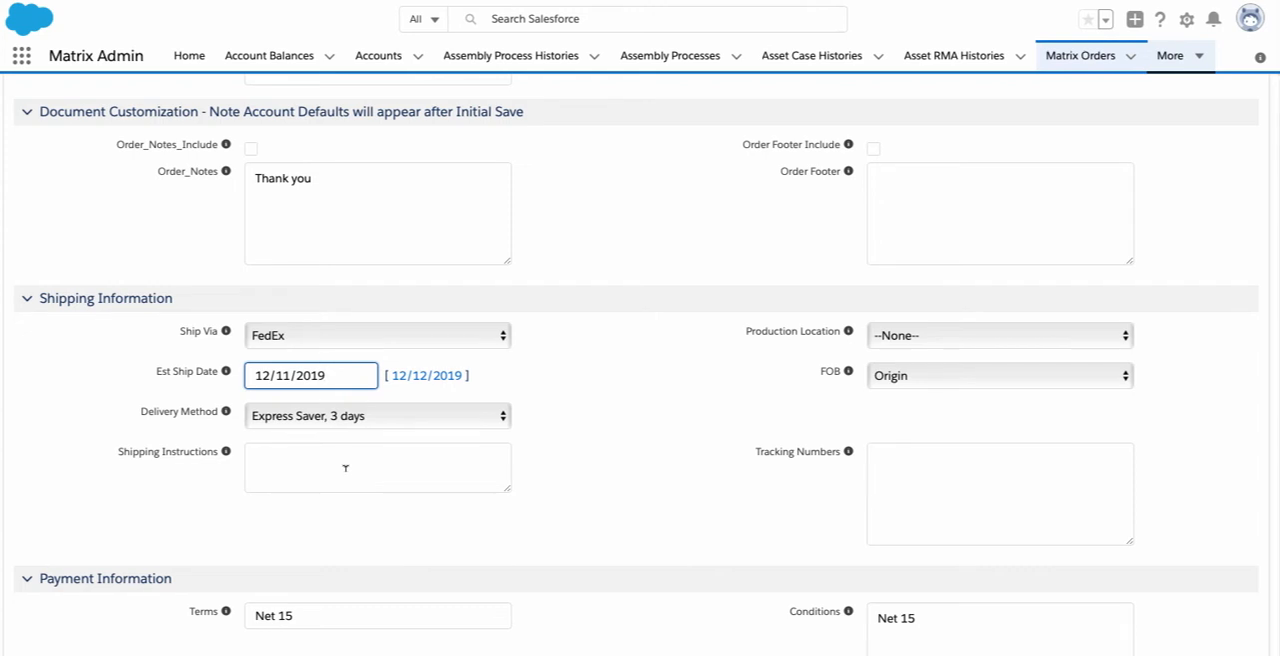
# Enter "Ship complete" as the shipping instructions and save the order, continuing to its line items
pyautogui.click(345, 468)
pyautogui.write('Ship')
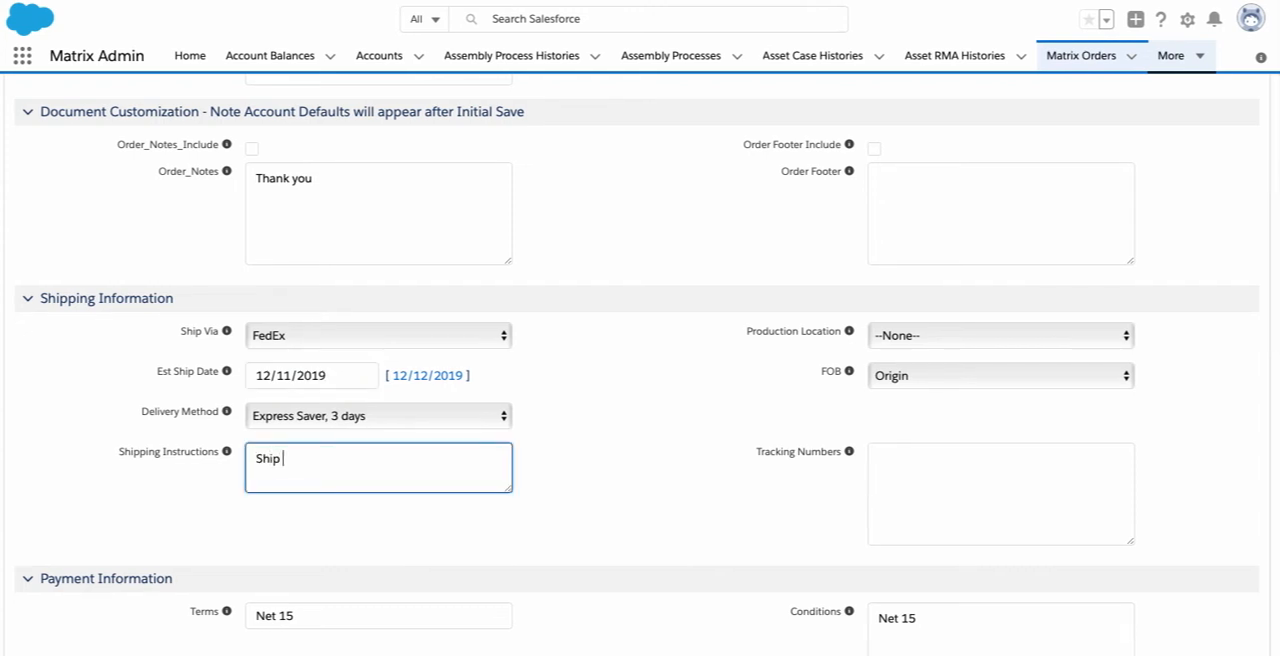
pyautogui.write(' complete')
pyautogui.scroll(-5, 640, 365)
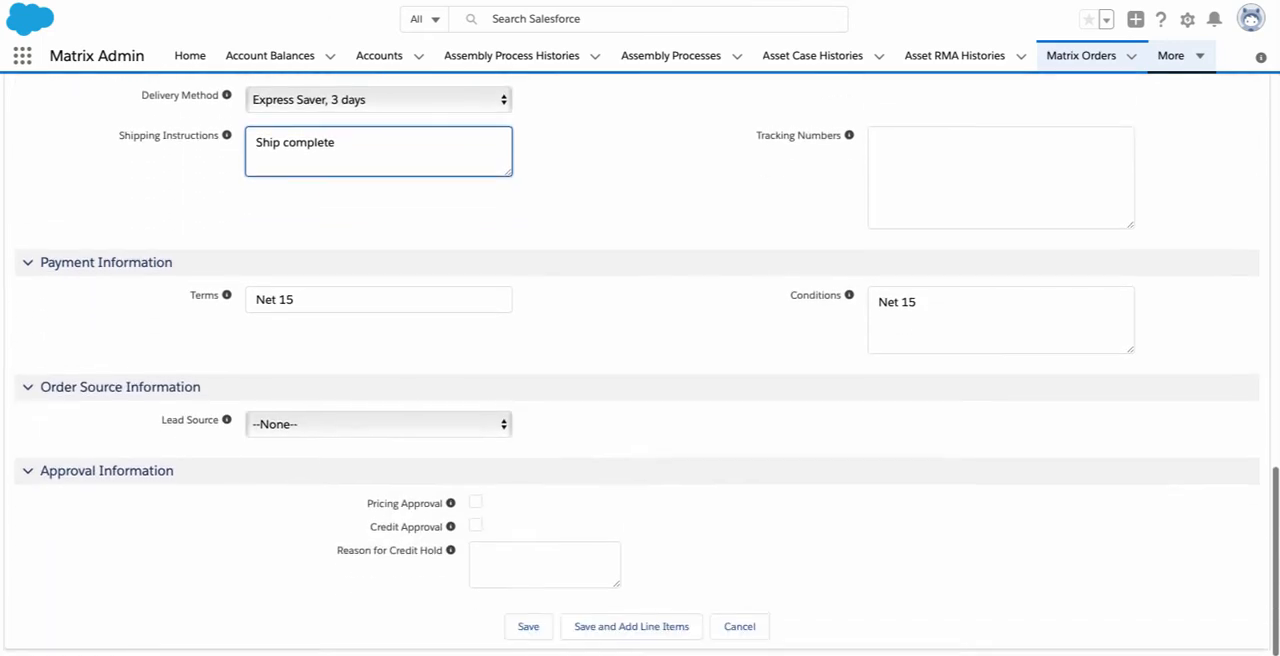
pyautogui.click(657, 630)
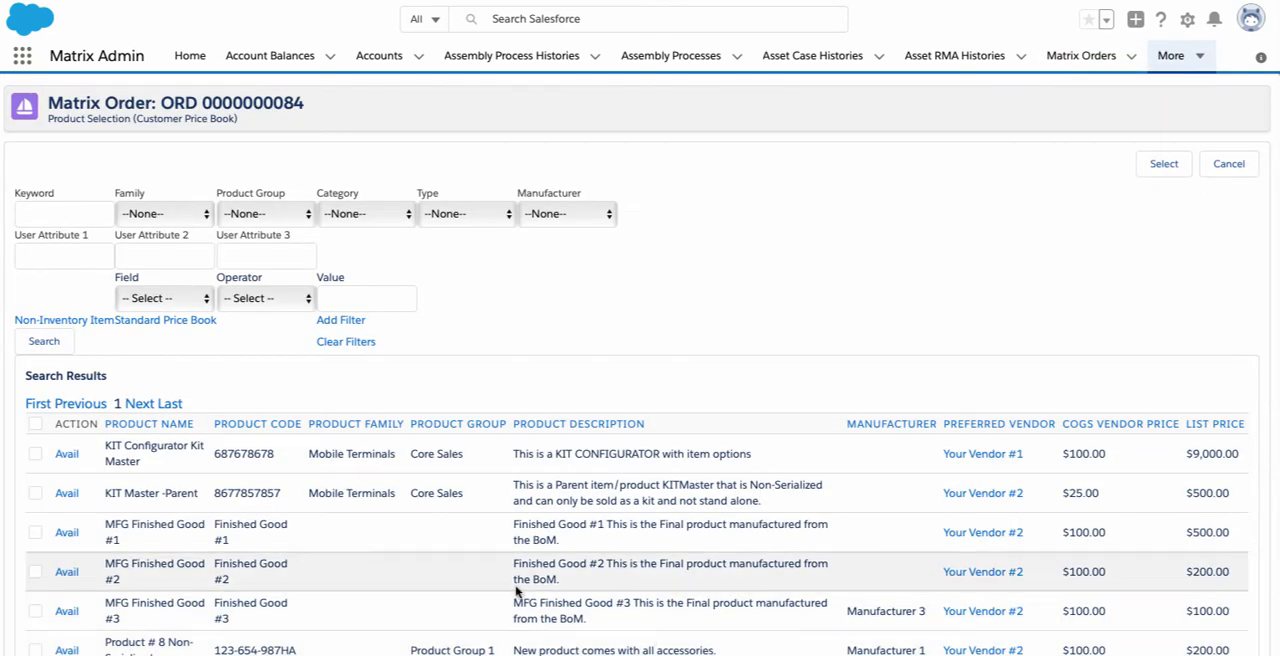
# Mark Product #4 Serialized and the non-inventory item Labor #2 Non Inventory, and return to the inventory product list
pyautogui.scroll(-3, 505, 590)
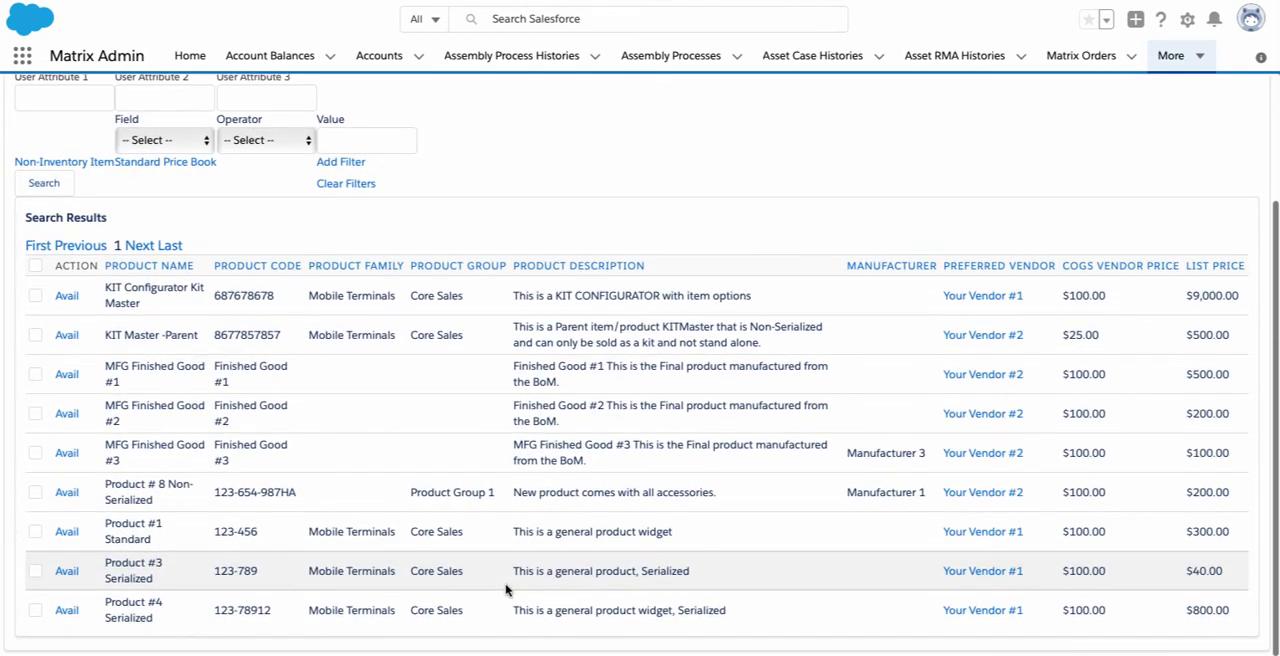
pyautogui.click(37, 612)
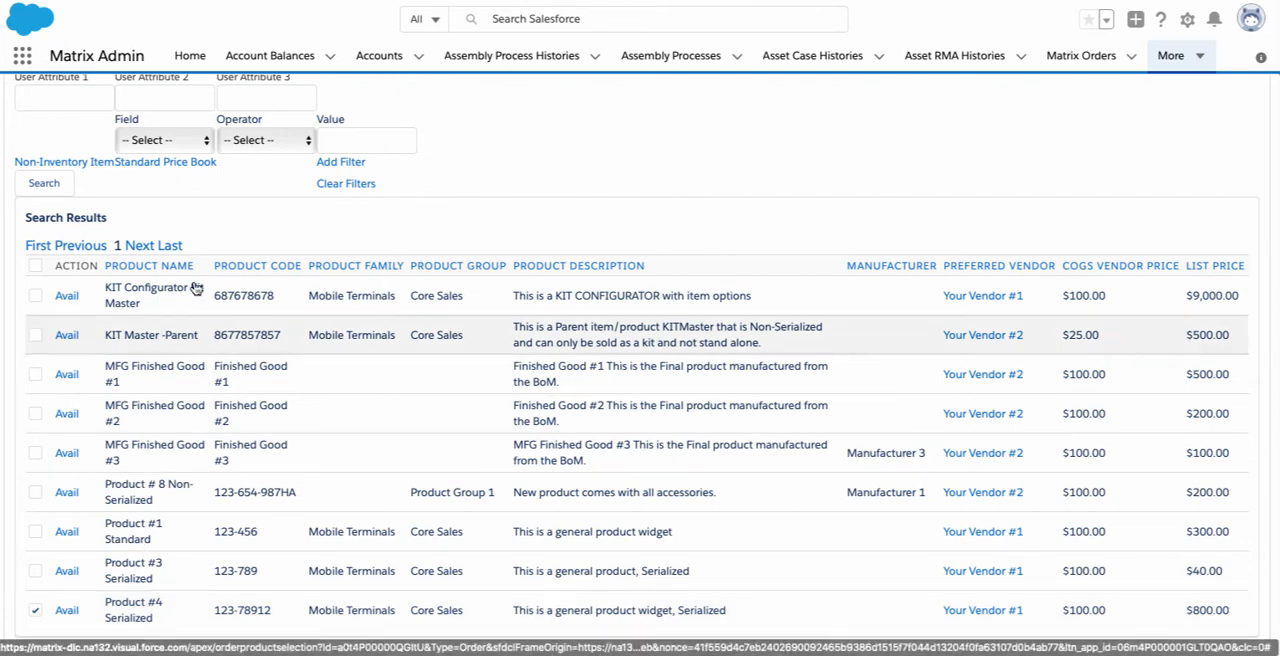
pyautogui.click(68, 163)
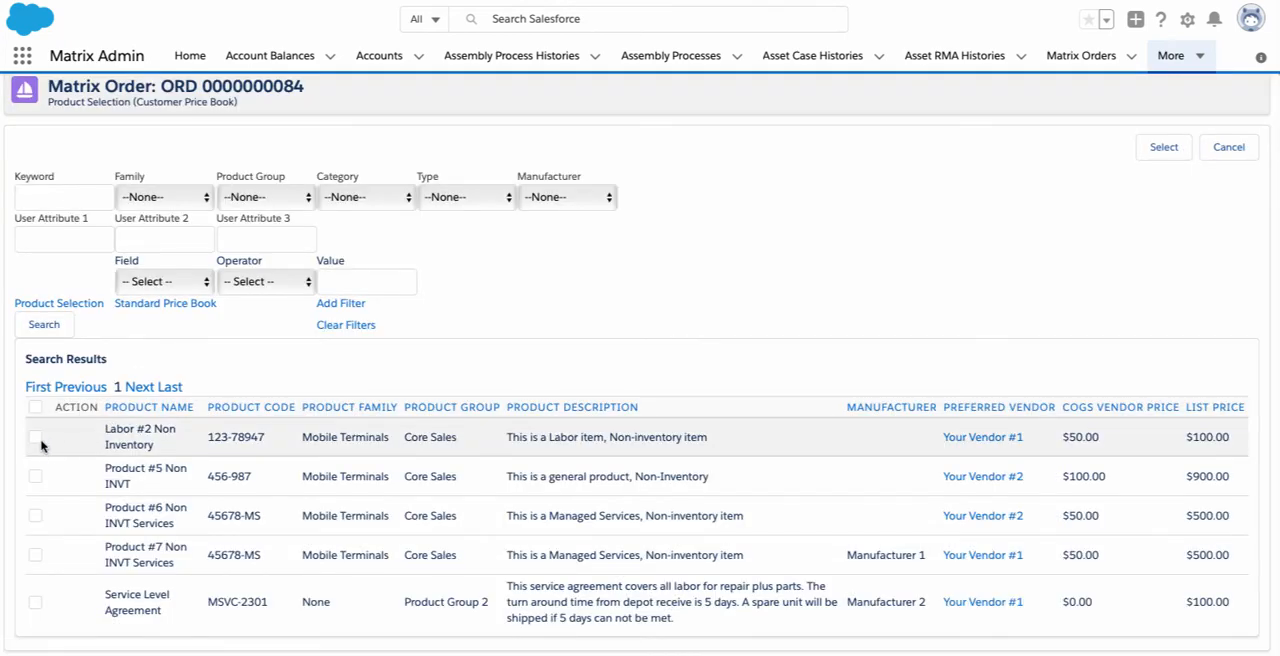
pyautogui.click(91, 307)
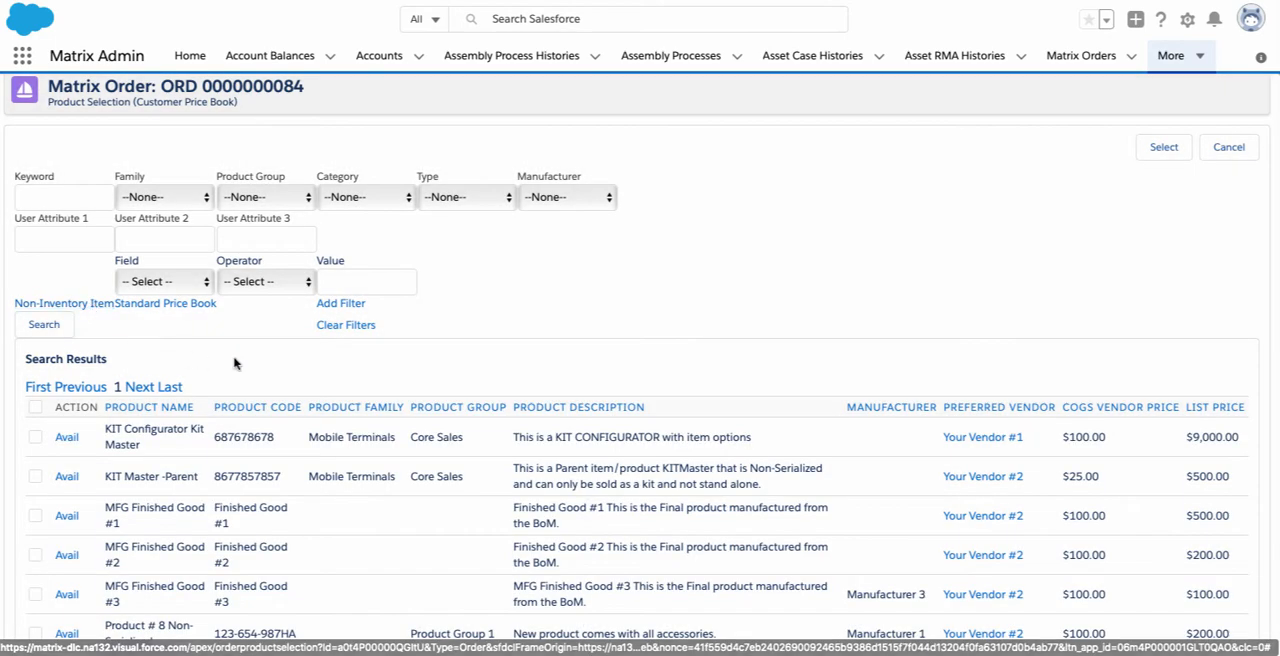
# Mark KIT Configurator Kit Master as well and add all marked products to the order
pyautogui.scroll(-2, 234, 360)
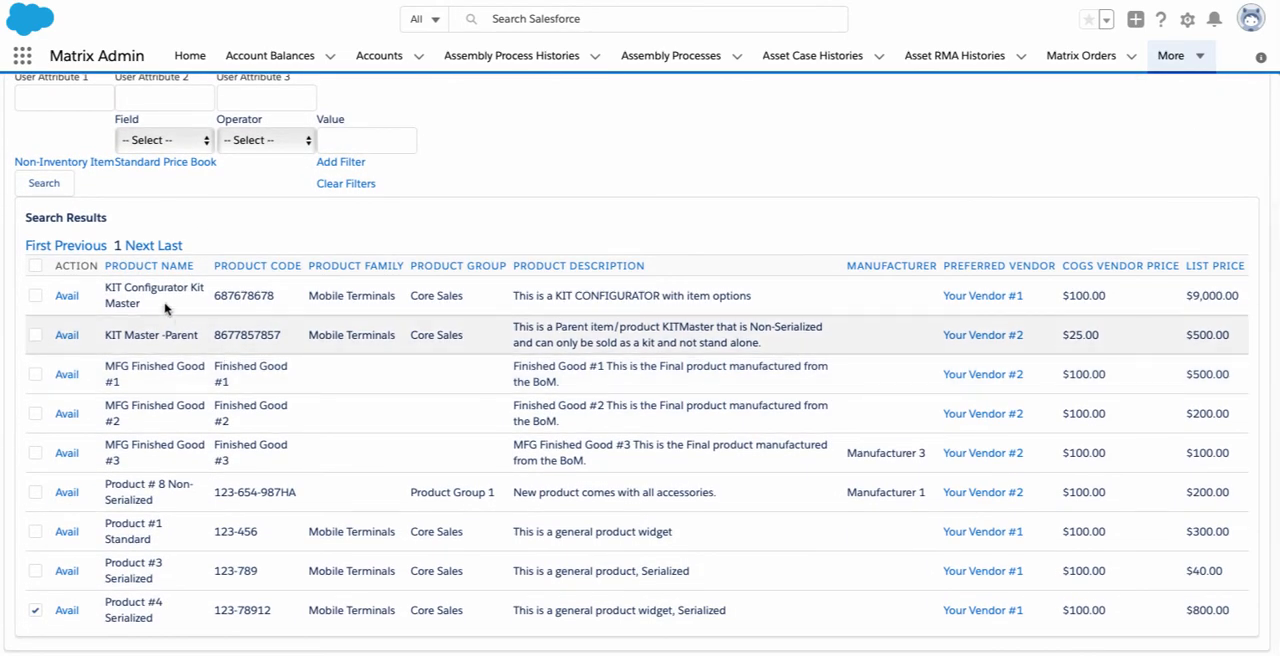
pyautogui.click(36, 298)
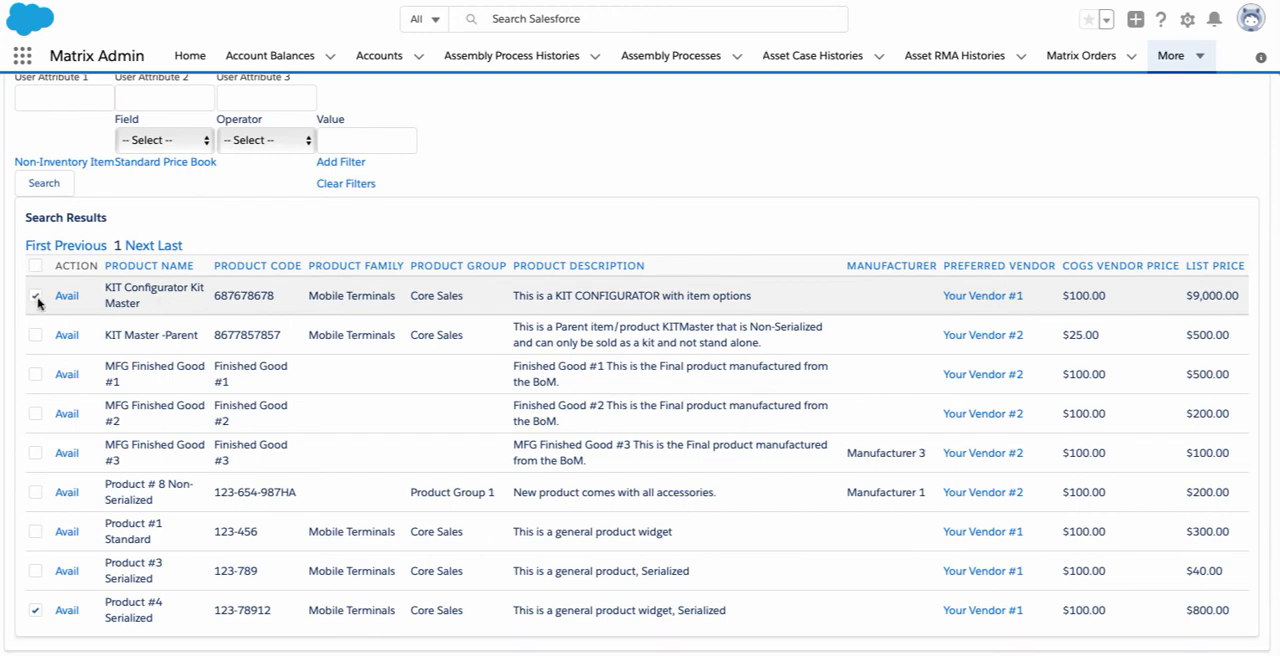
pyautogui.scroll(2, 548, 248)
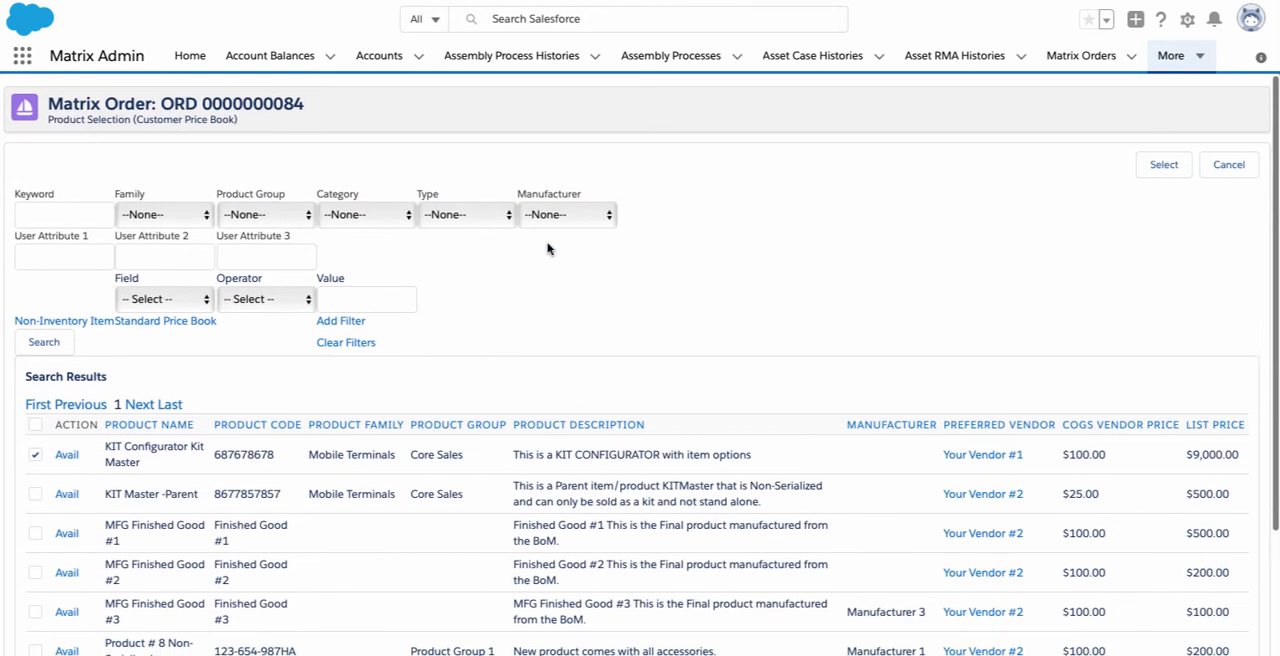
pyautogui.click(1164, 165)
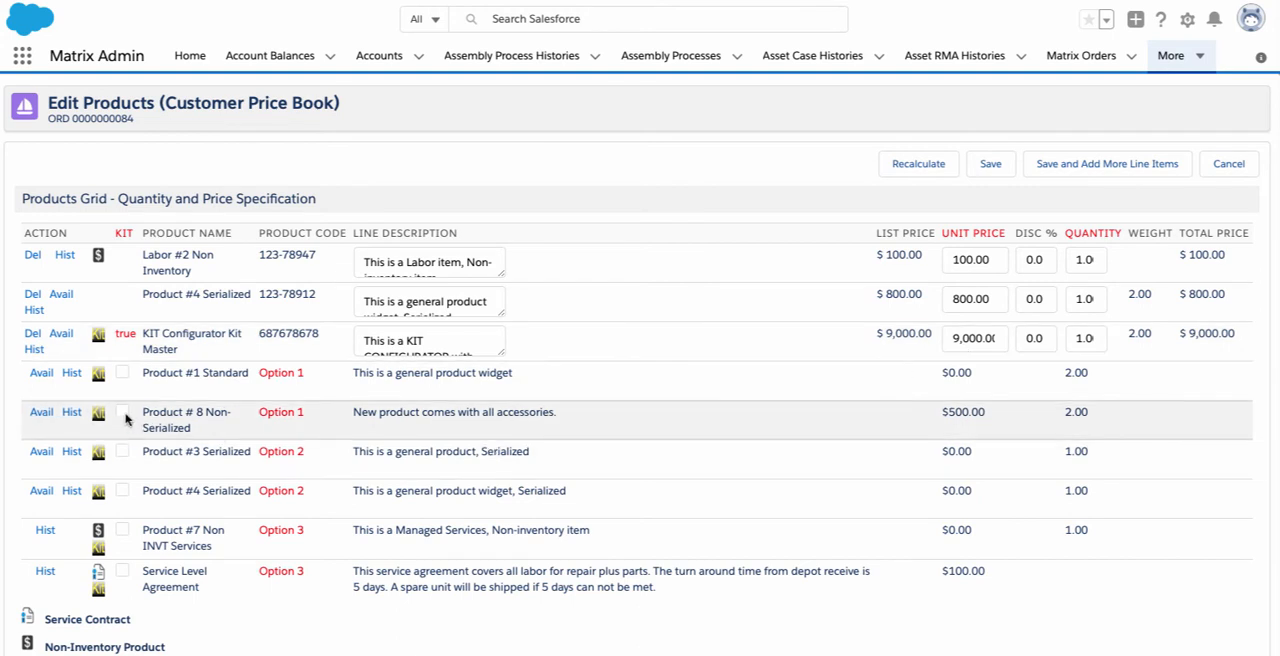
# Choose Product # 8 Non-Serialized, Product #4 Serialized and Product #7 Non INVT Services as kit options 1 to 3, and save the line items
pyautogui.click(123, 414)
pyautogui.scroll(-2, 1092, 421)
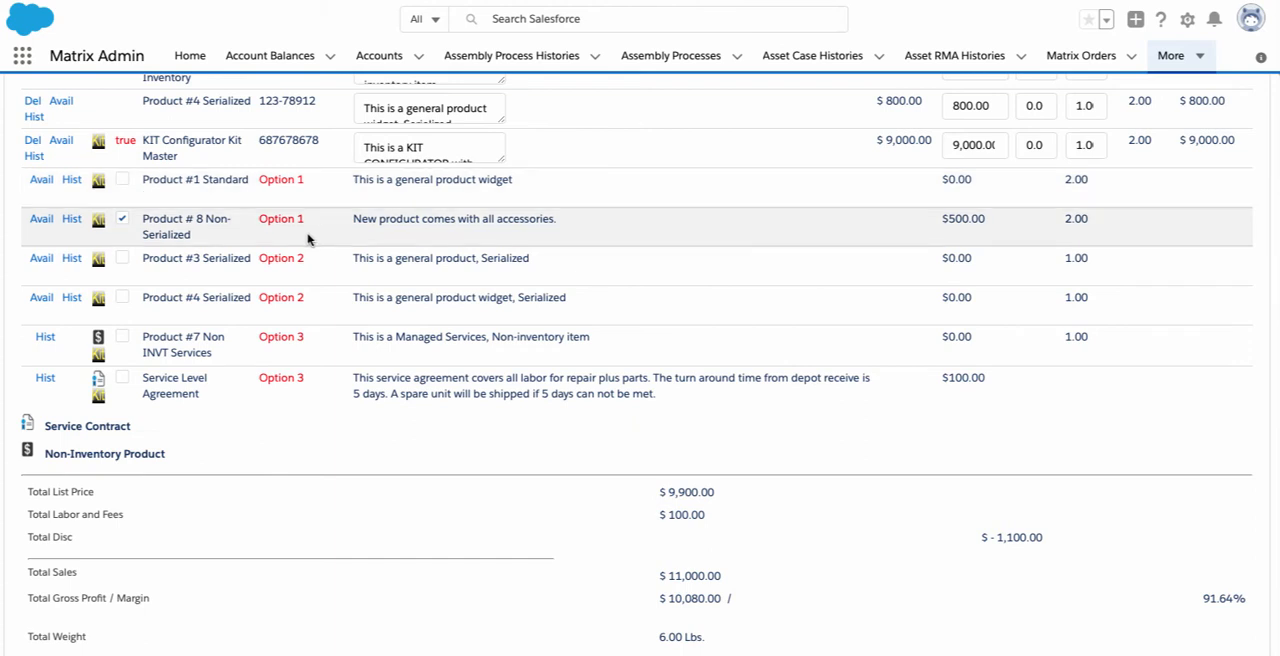
pyautogui.click(123, 298)
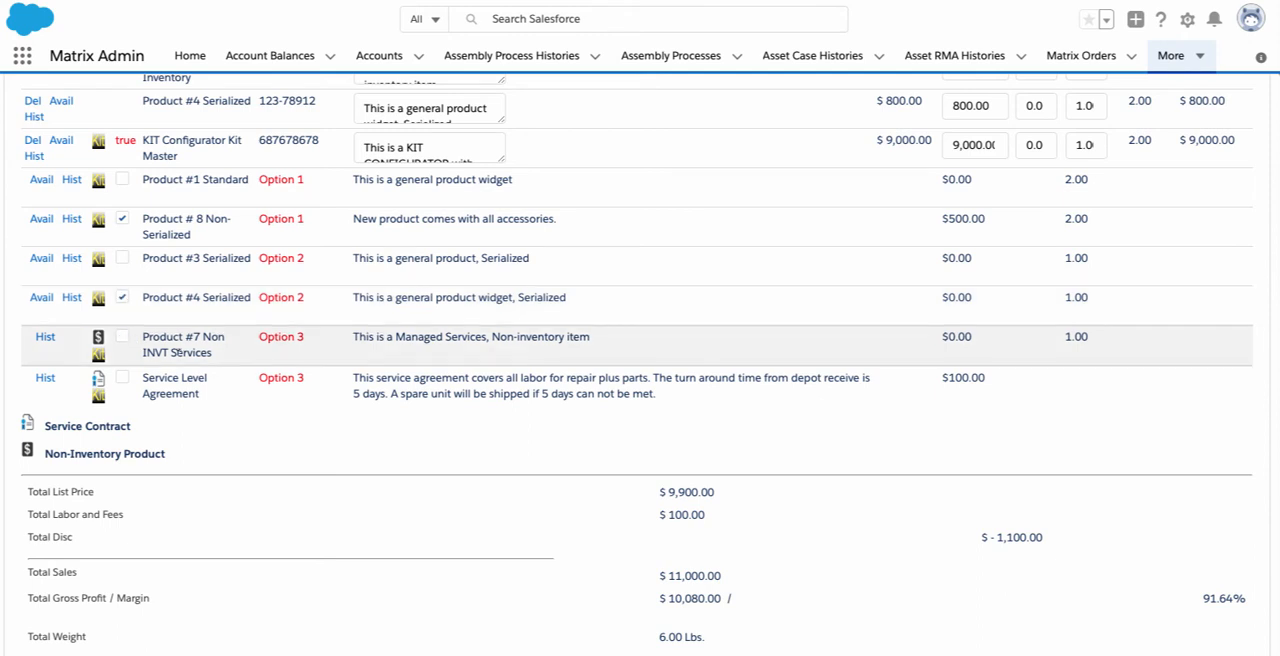
pyautogui.click(122, 337)
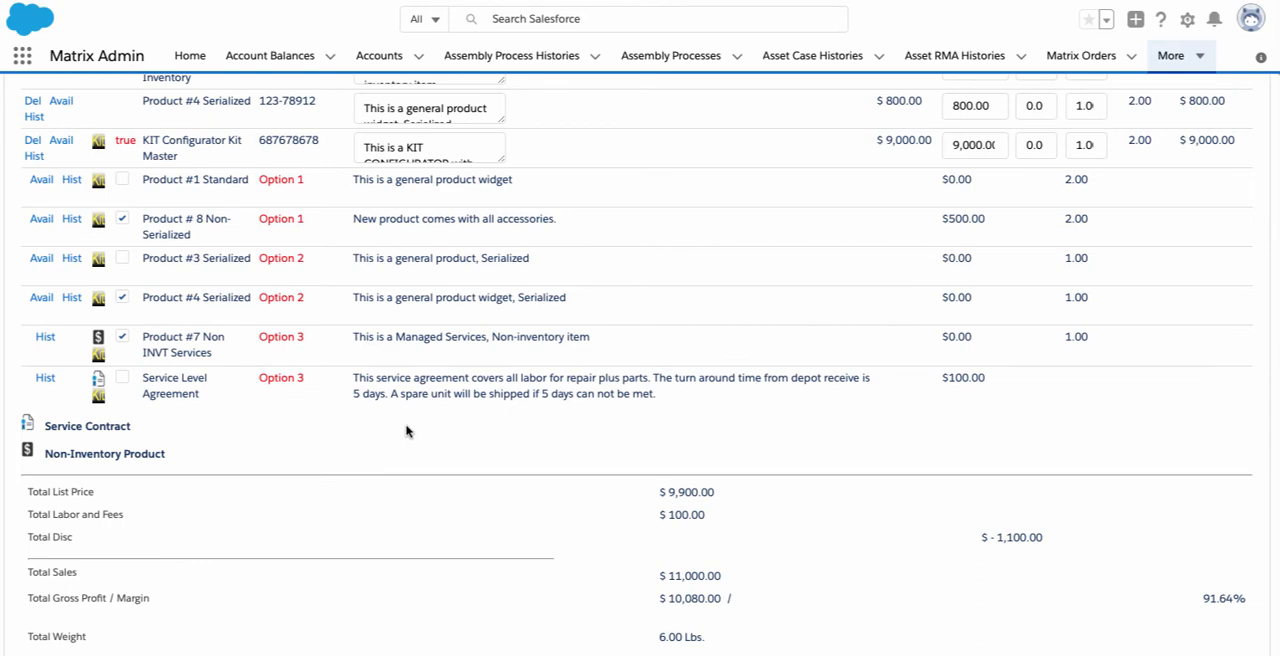
pyautogui.scroll(3, 406, 431)
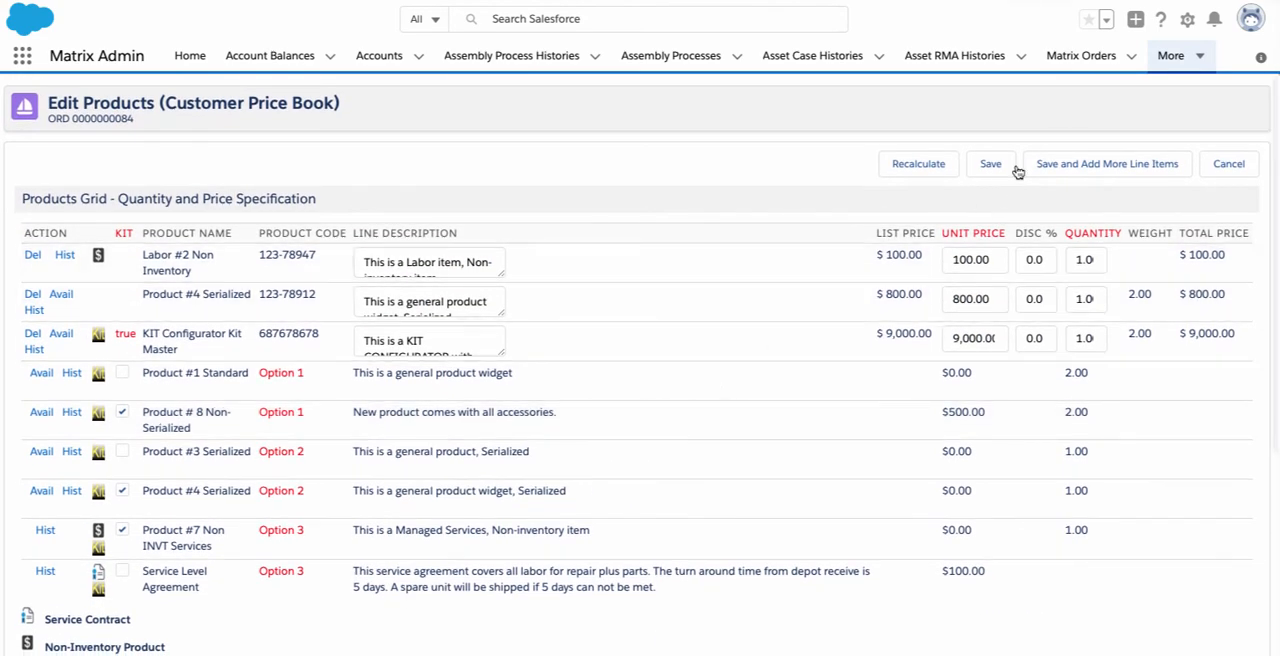
pyautogui.click(1000, 168)
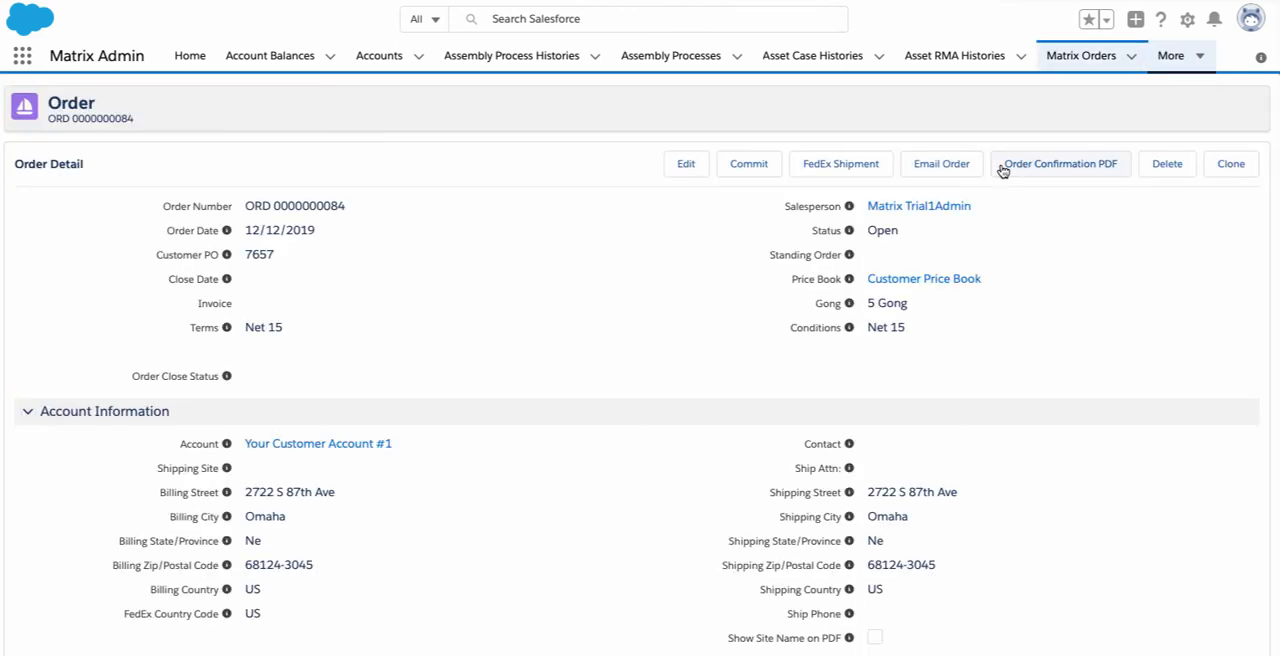
# Review the saved order's details and line items, and commit the order
pyautogui.scroll(-10, 636, 309)
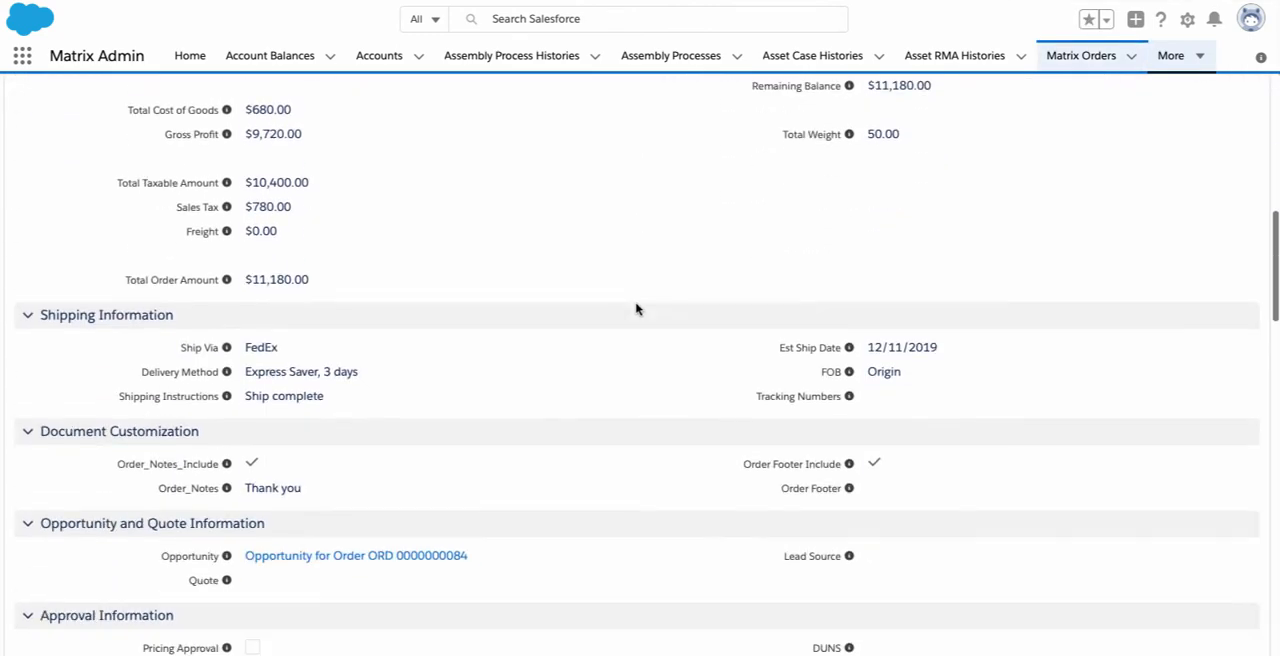
pyautogui.scroll(-5, 636, 309)
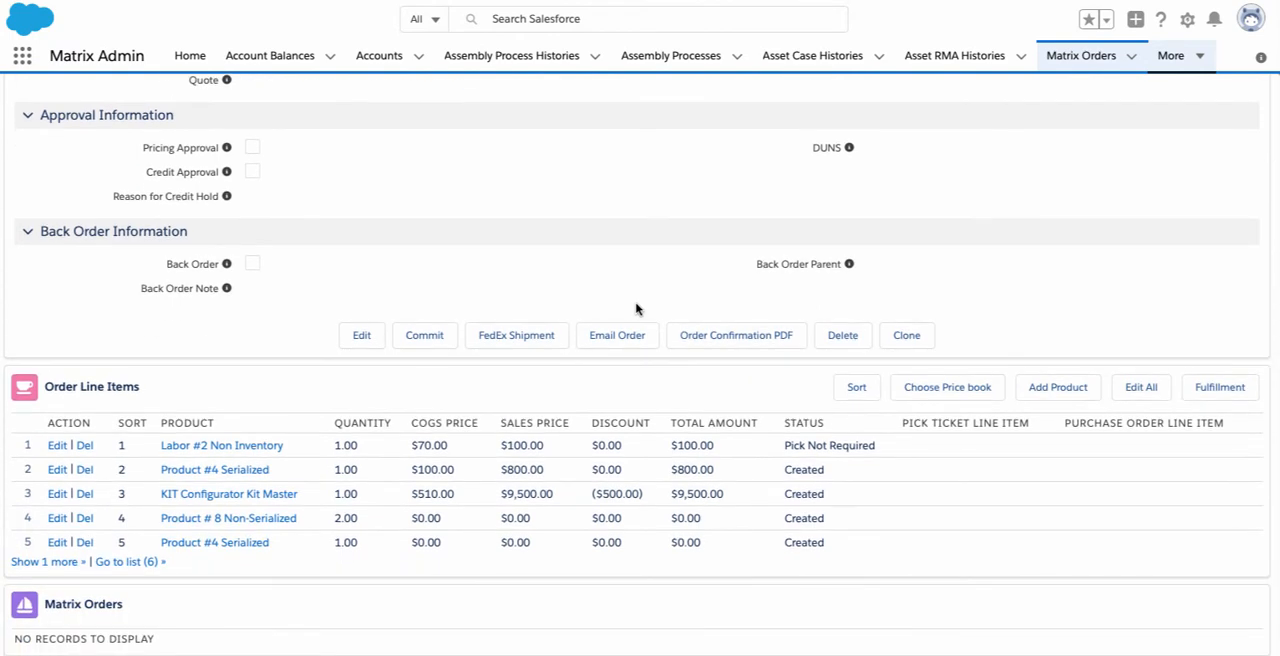
pyautogui.click(427, 338)
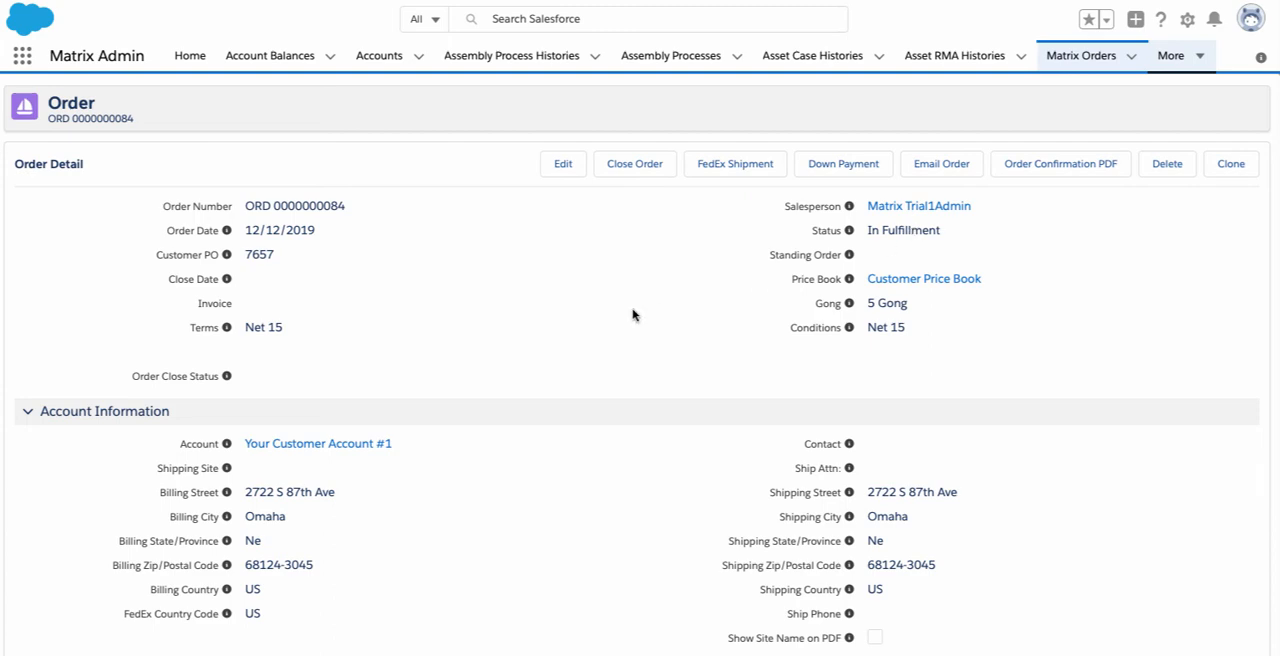
# Open all order line items for editing and view the sales history of Labor #2 Non Inventory
pyautogui.scroll(-5, 632, 315)
pyautogui.scroll(-5, 632, 315)
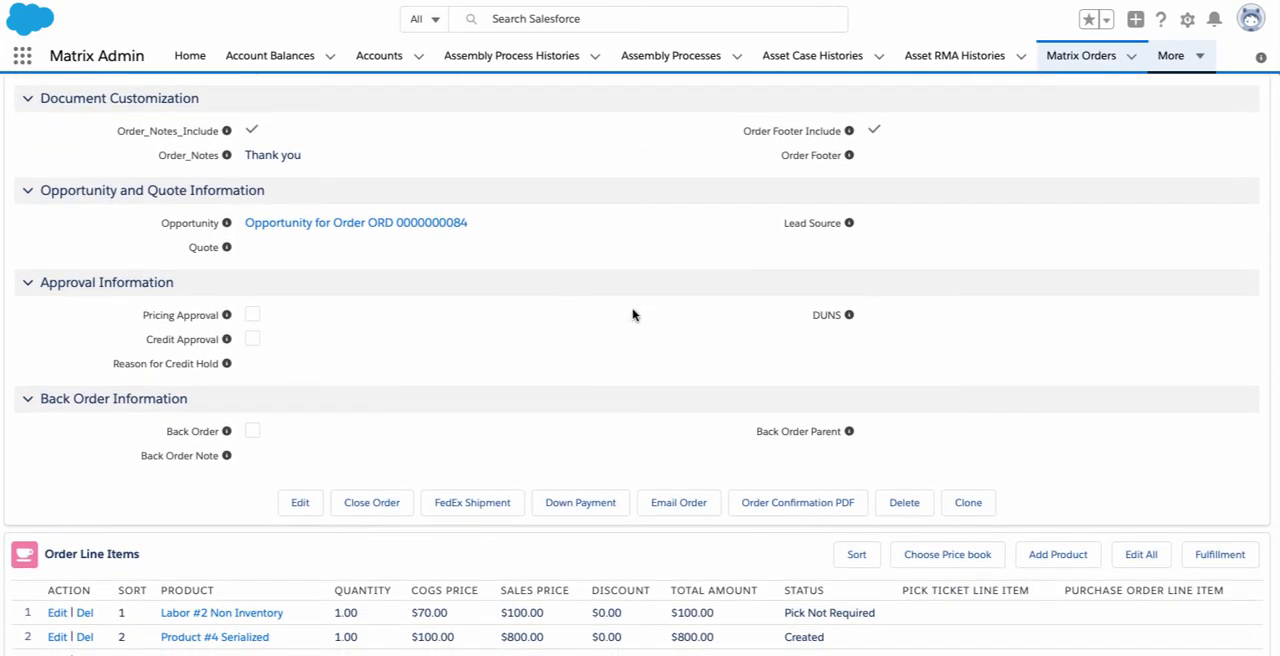
pyautogui.scroll(-3, 632, 315)
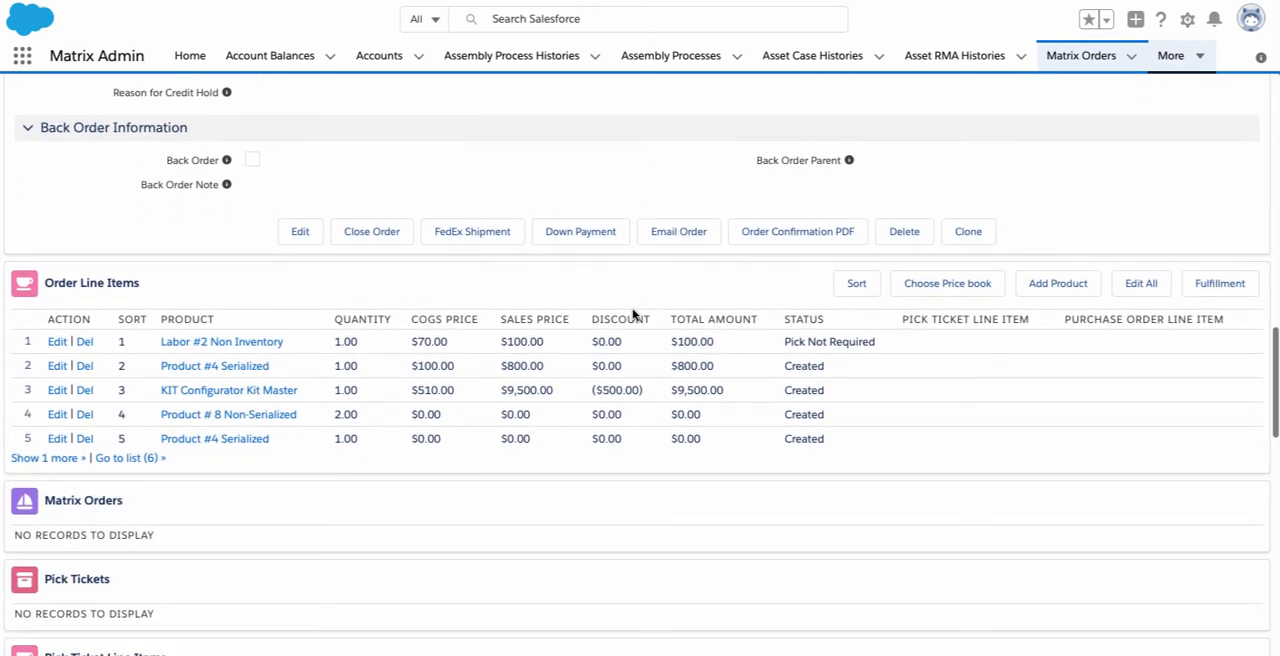
pyautogui.click(1141, 284)
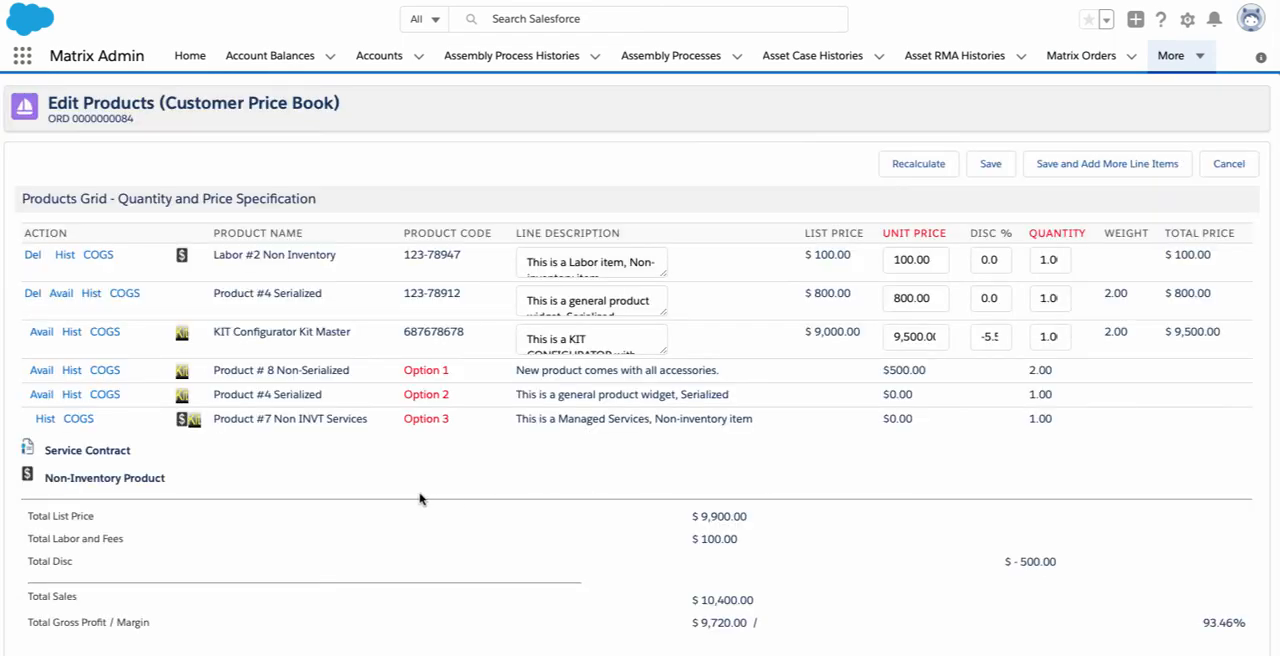
pyautogui.click(62, 258)
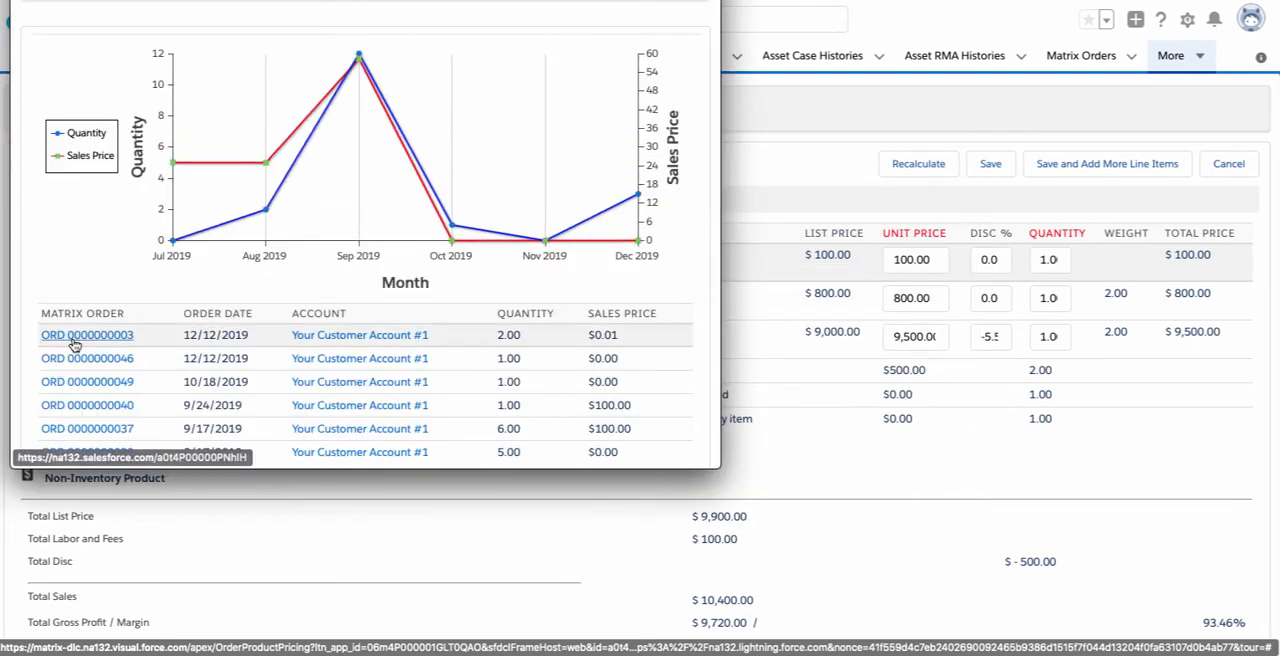
pyautogui.moveTo(60, 337)
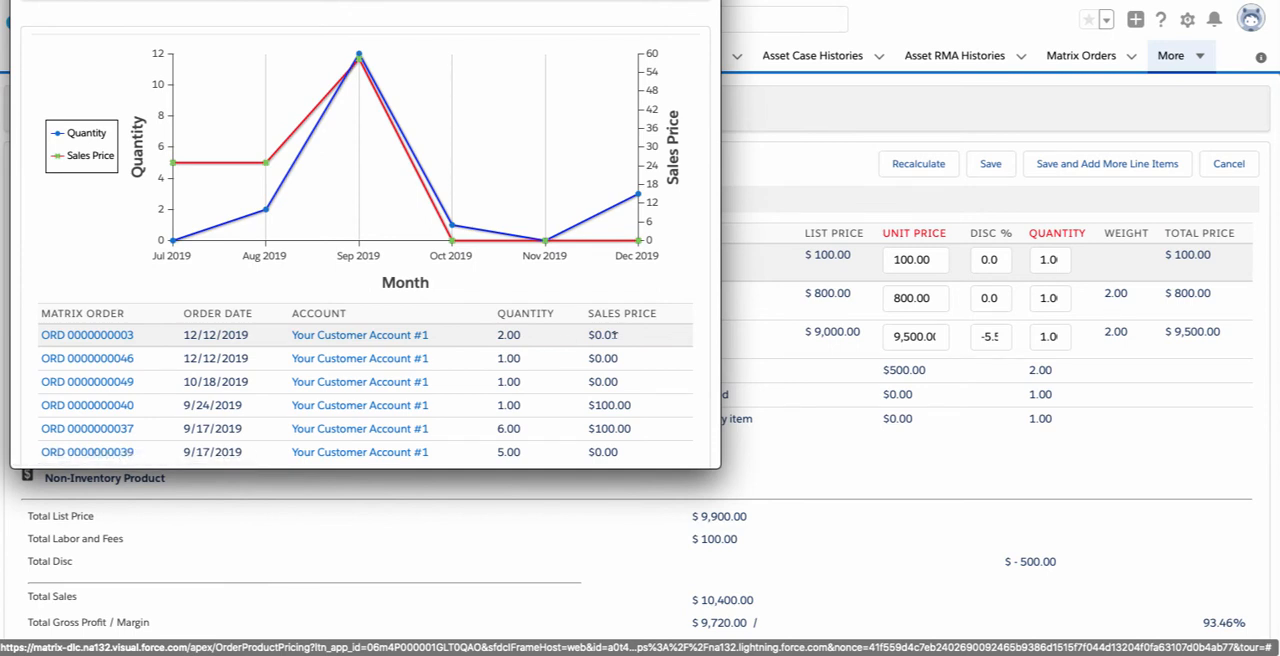
pyautogui.press('super+w')
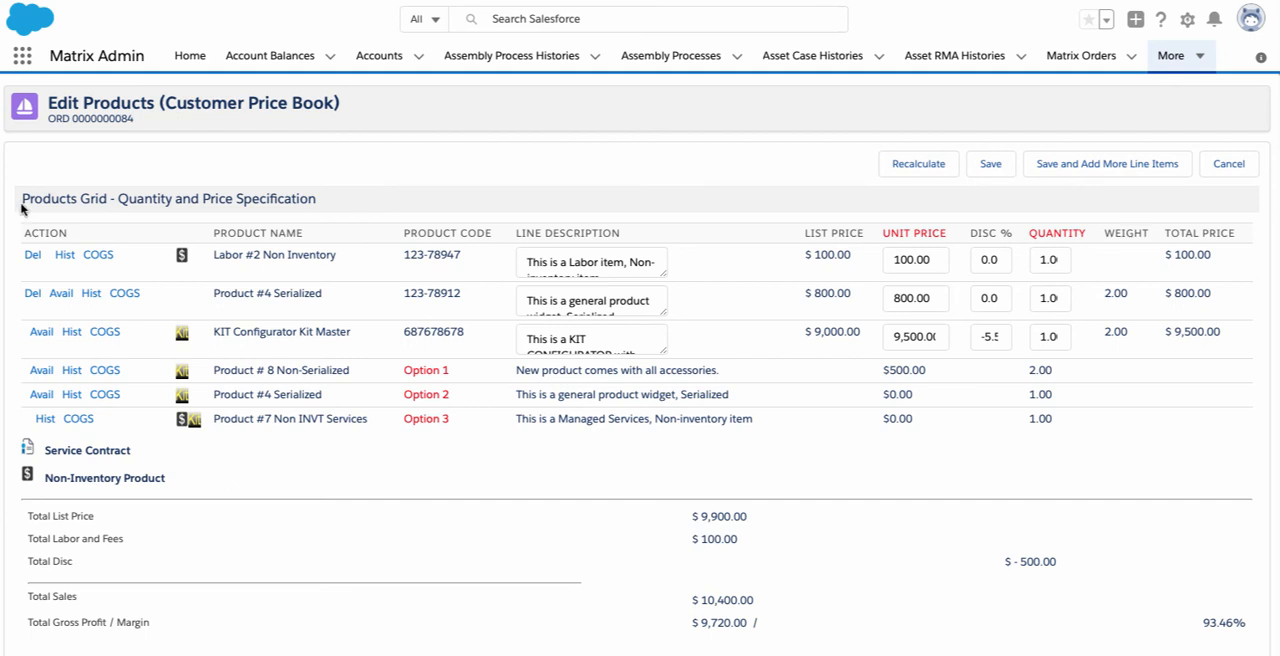
# Check the warehouse availability of Product #4 Serialized and leave the line item editing without saving
pyautogui.click(61, 294)
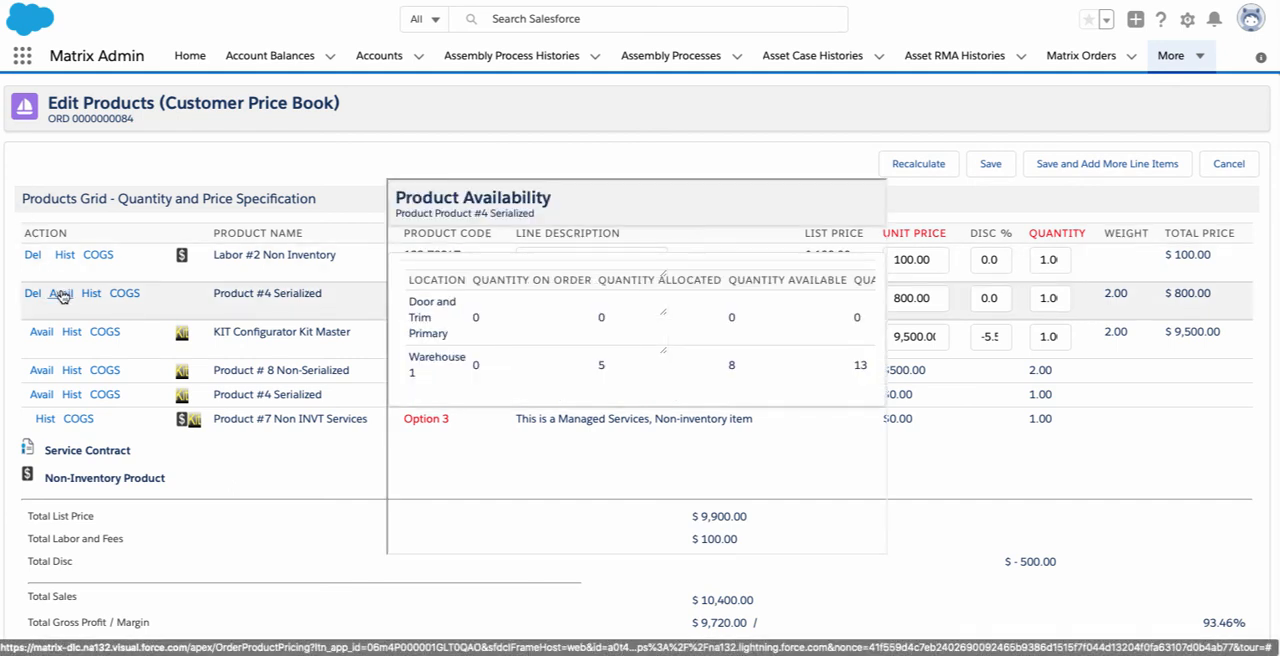
pyautogui.click(62, 296)
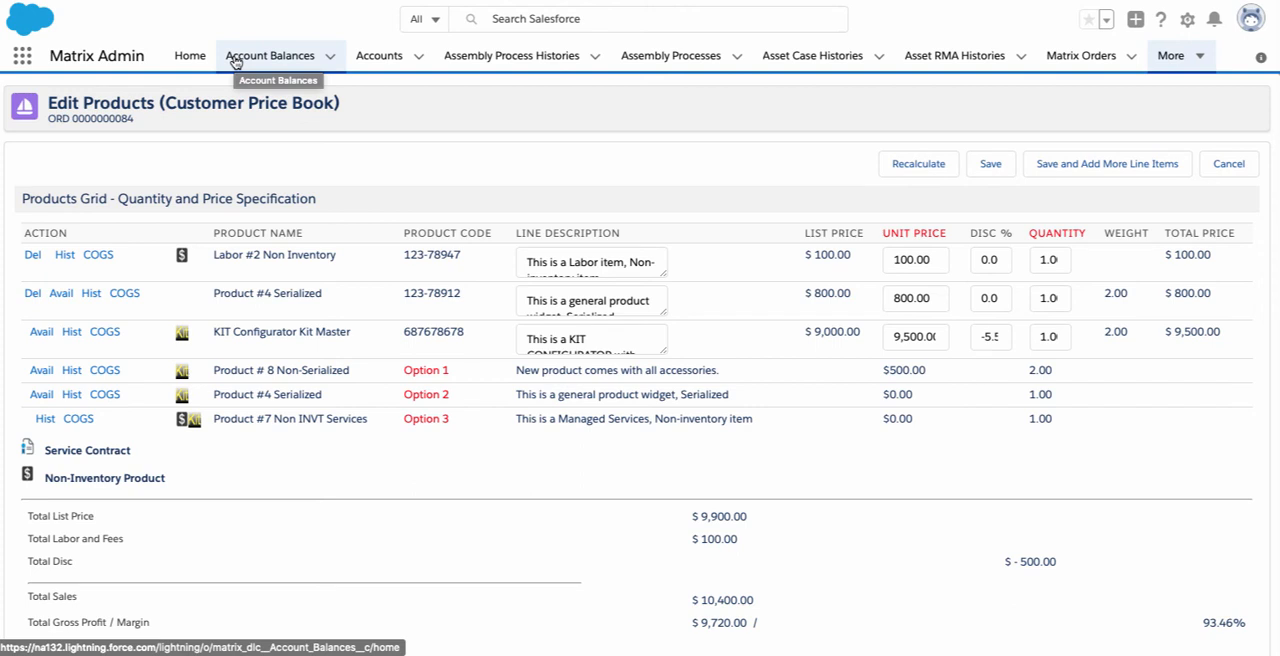
pyautogui.click(1235, 166)
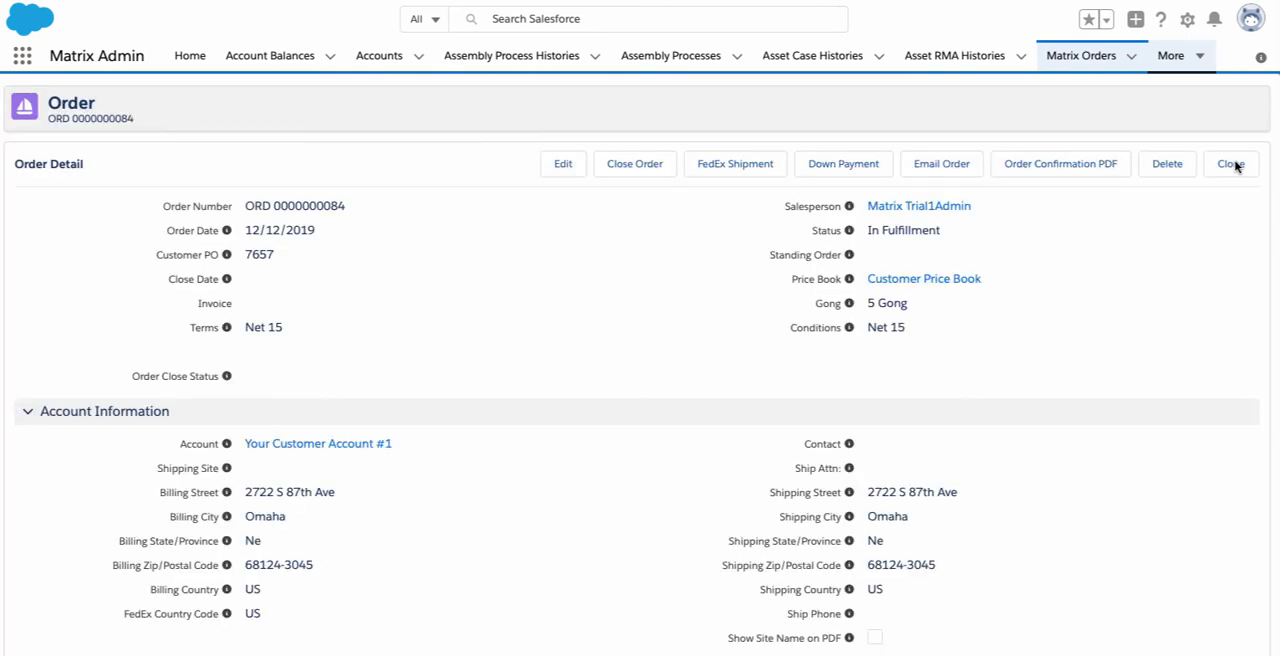
# Examine the committed order's totals, shipping information, line item statuses, and the related pick ticket and invoice lists
pyautogui.scroll(-3, 618, 299)
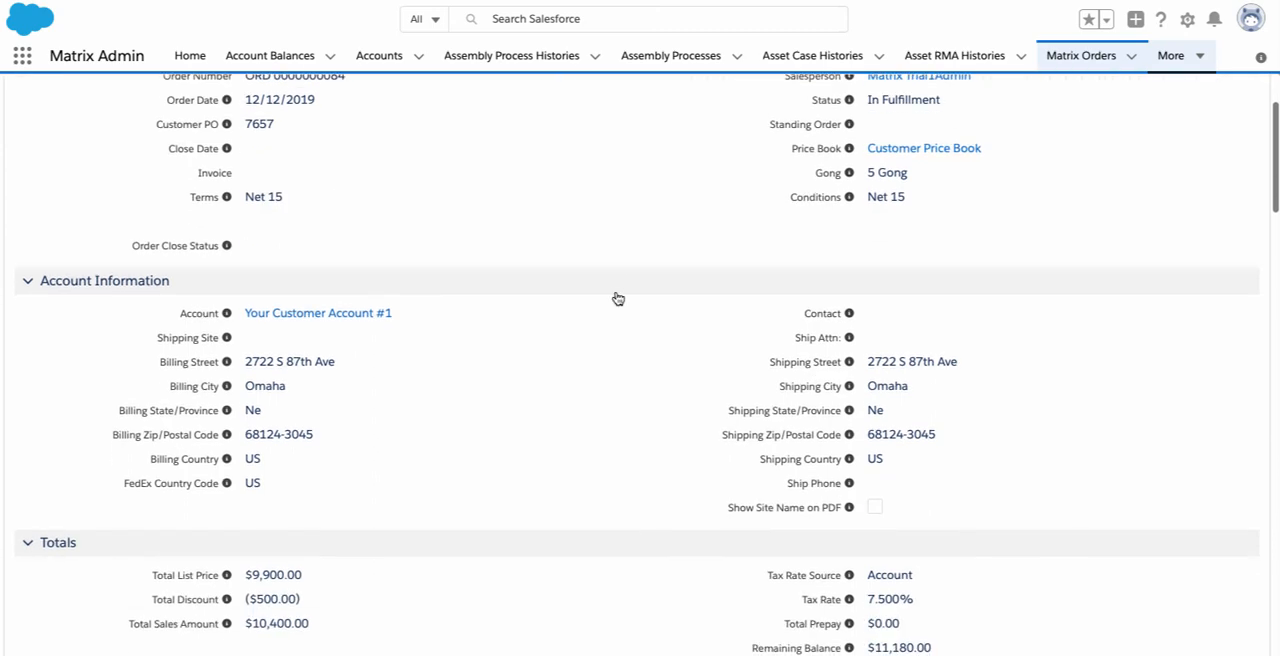
pyautogui.scroll(-5, 618, 299)
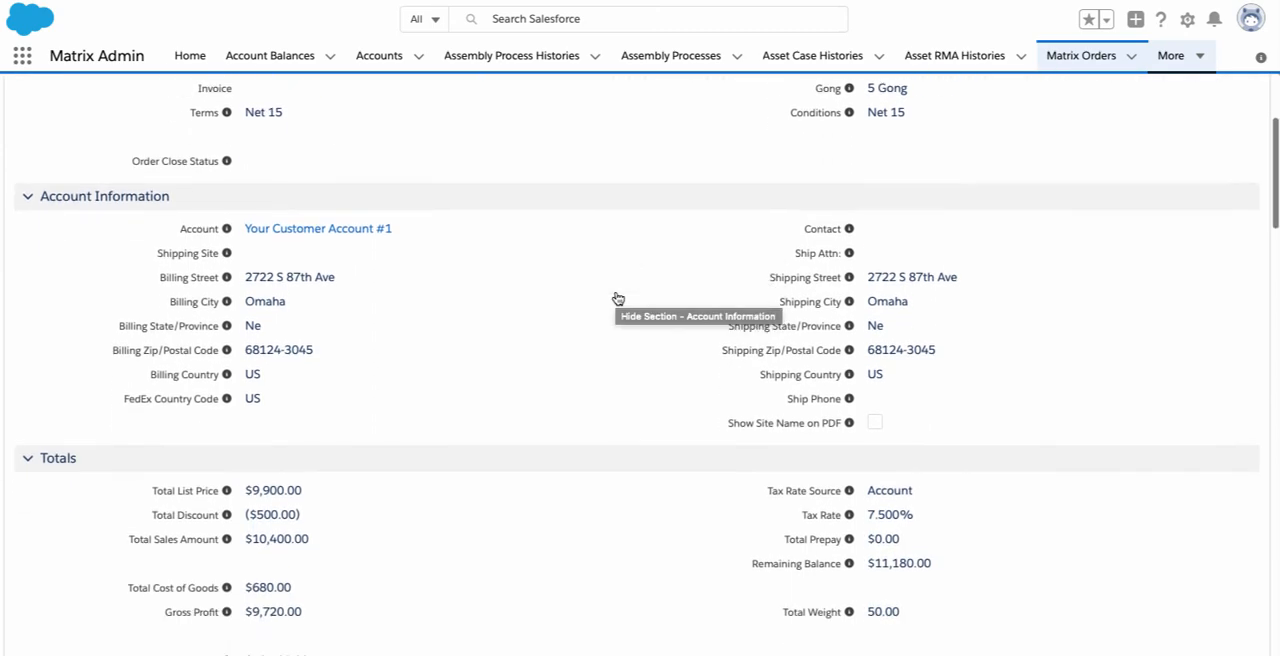
pyautogui.scroll(-4, 618, 299)
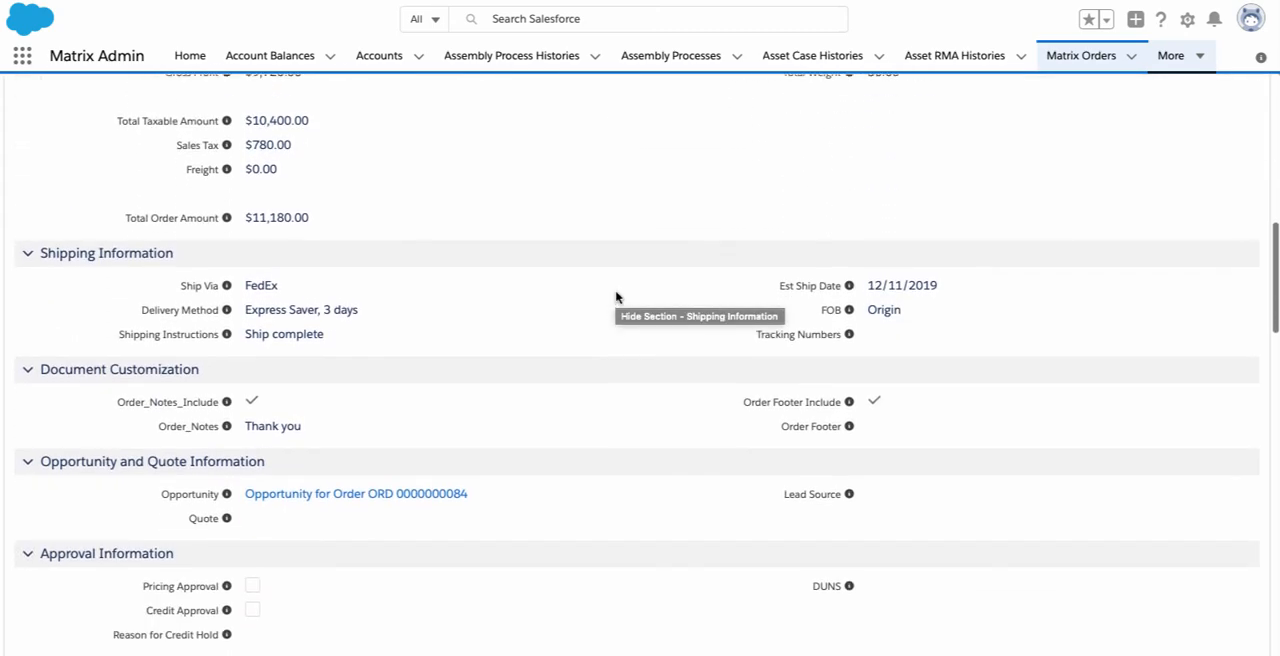
pyautogui.scroll(-3, 616, 297)
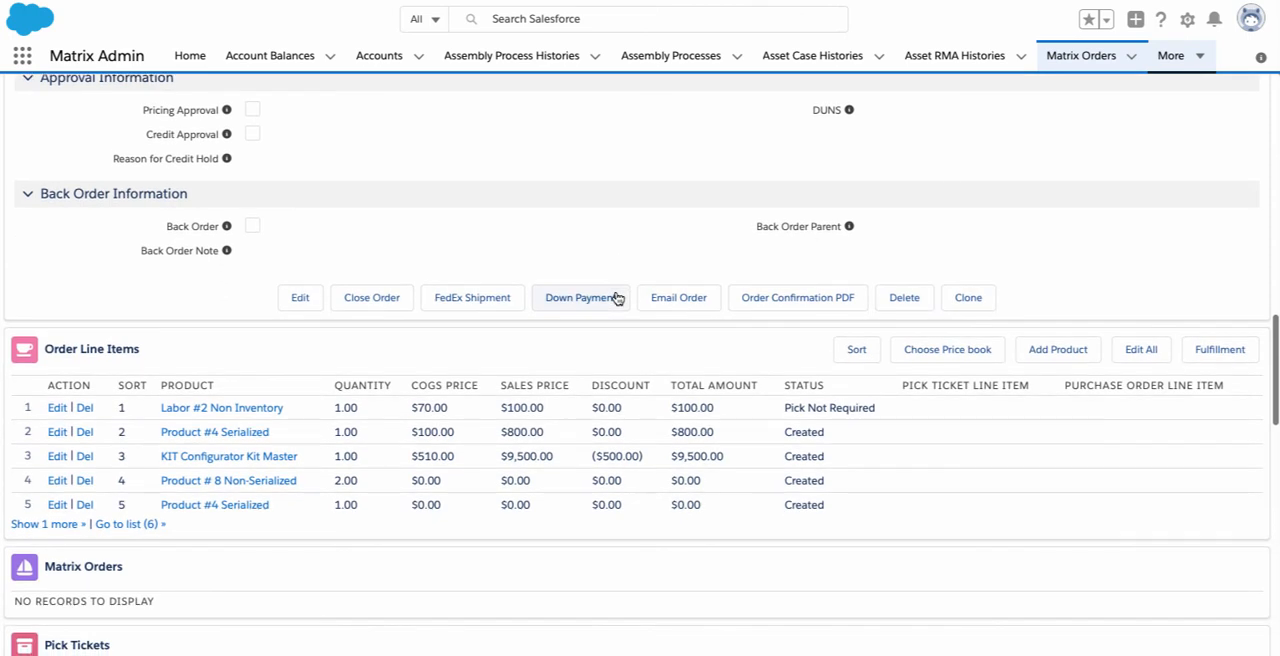
pyautogui.scroll(-2, 618, 299)
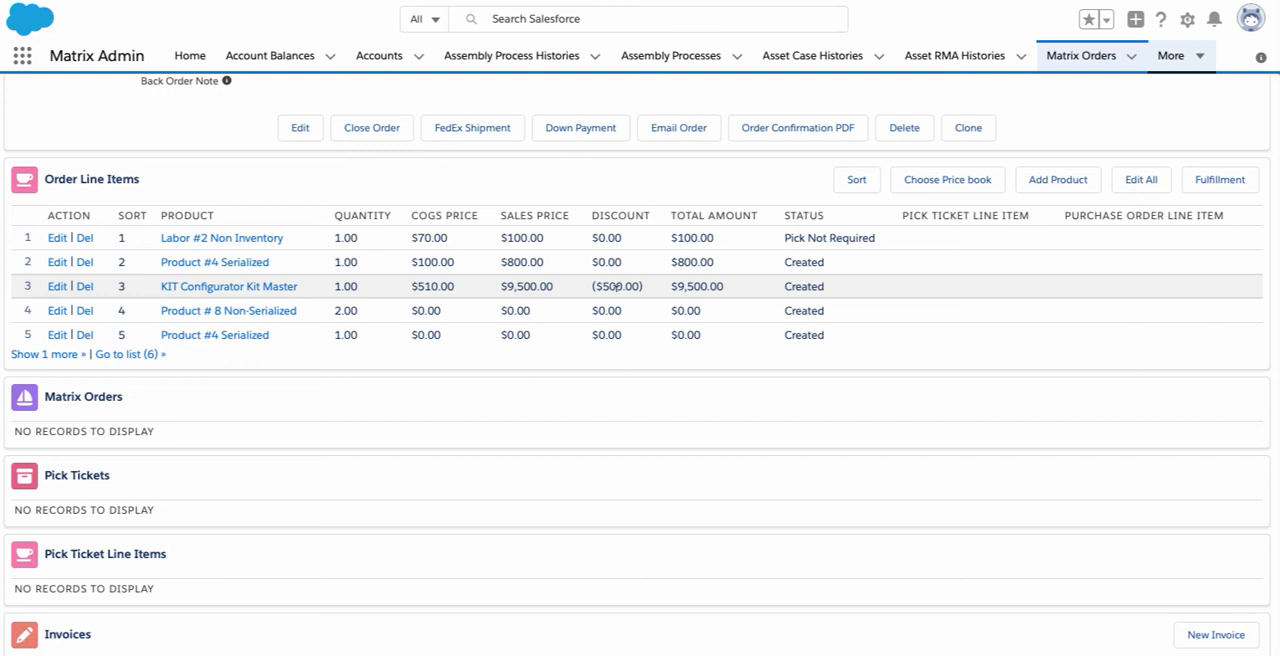
pyautogui.scroll(5, 615, 286)
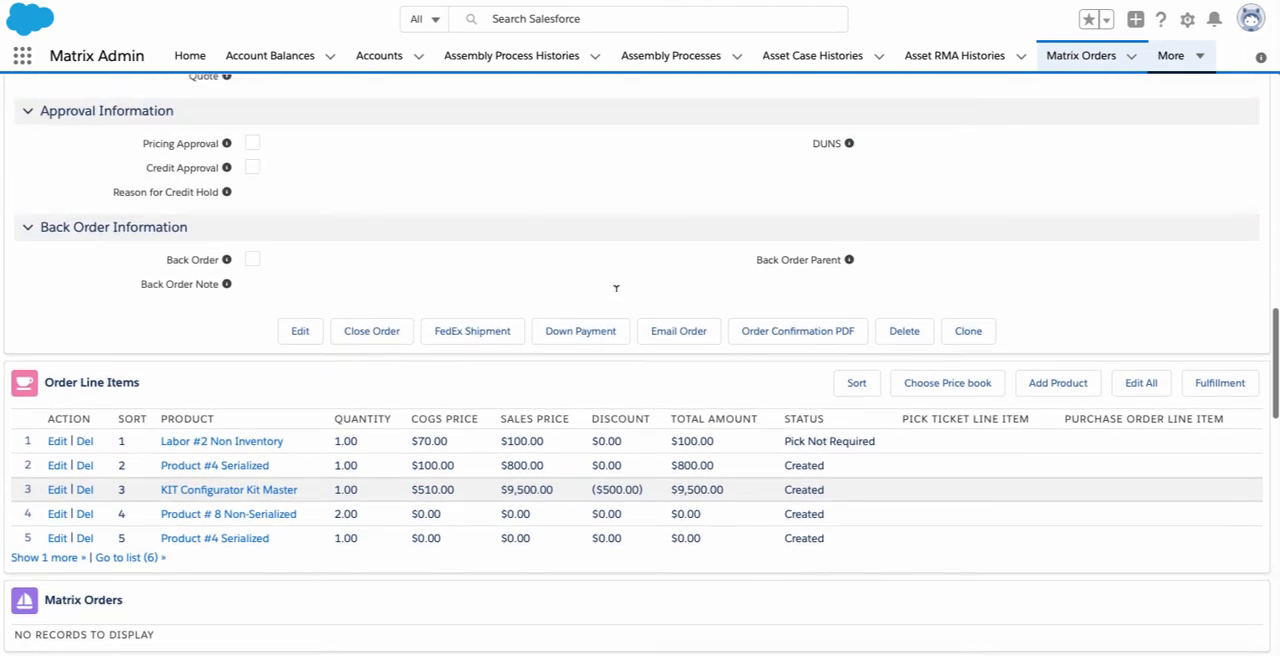
pyautogui.scroll(7, 616, 296)
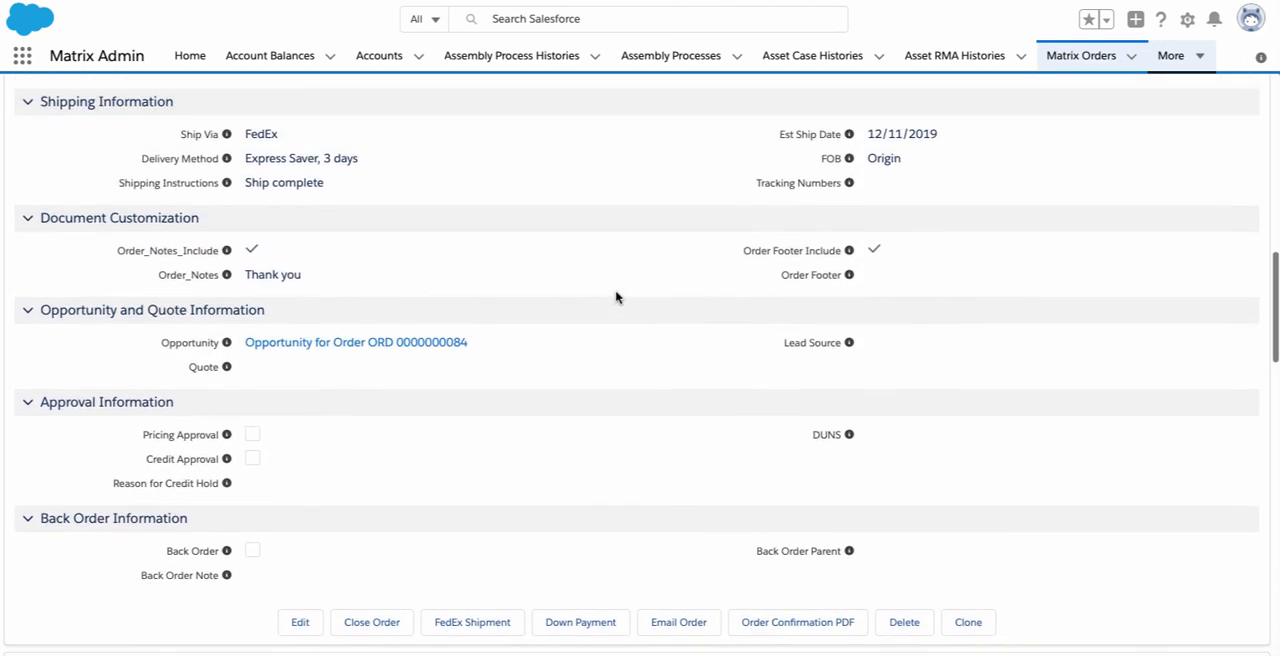
pyautogui.scroll(4, 616, 297)
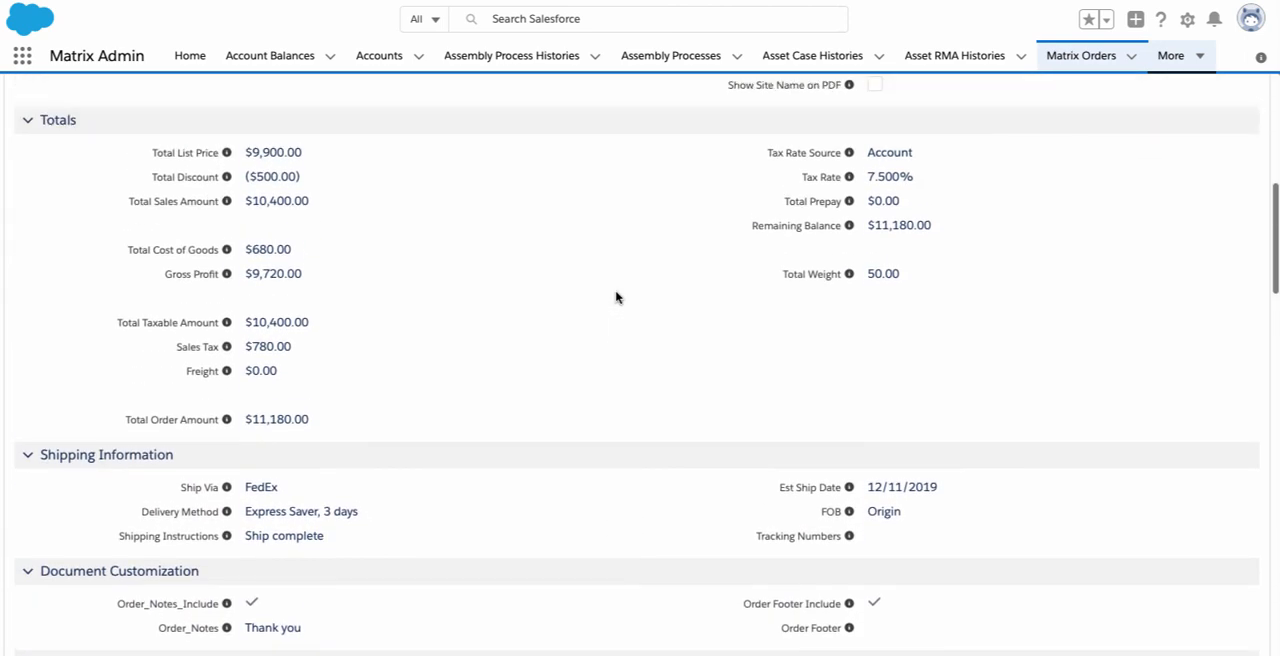